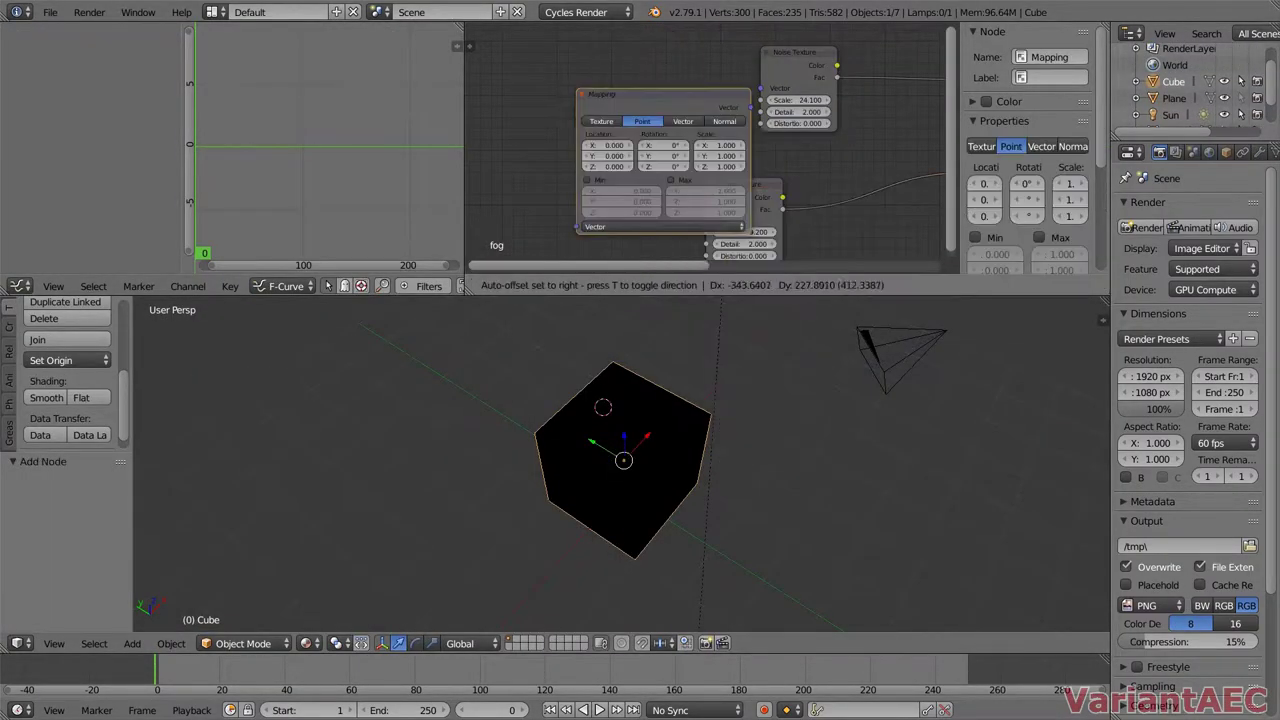
- Open the keyframe menu on the Mapping node's Location field
{"action": "right_click", "coordinate": [535, 89]}
- Keyframe the Mapping X and Y Location at the first frame and again at frame 250
{"action": "left_click", "coordinate": [460, 25]}
{"action": "key", "text": "shift+Right"}
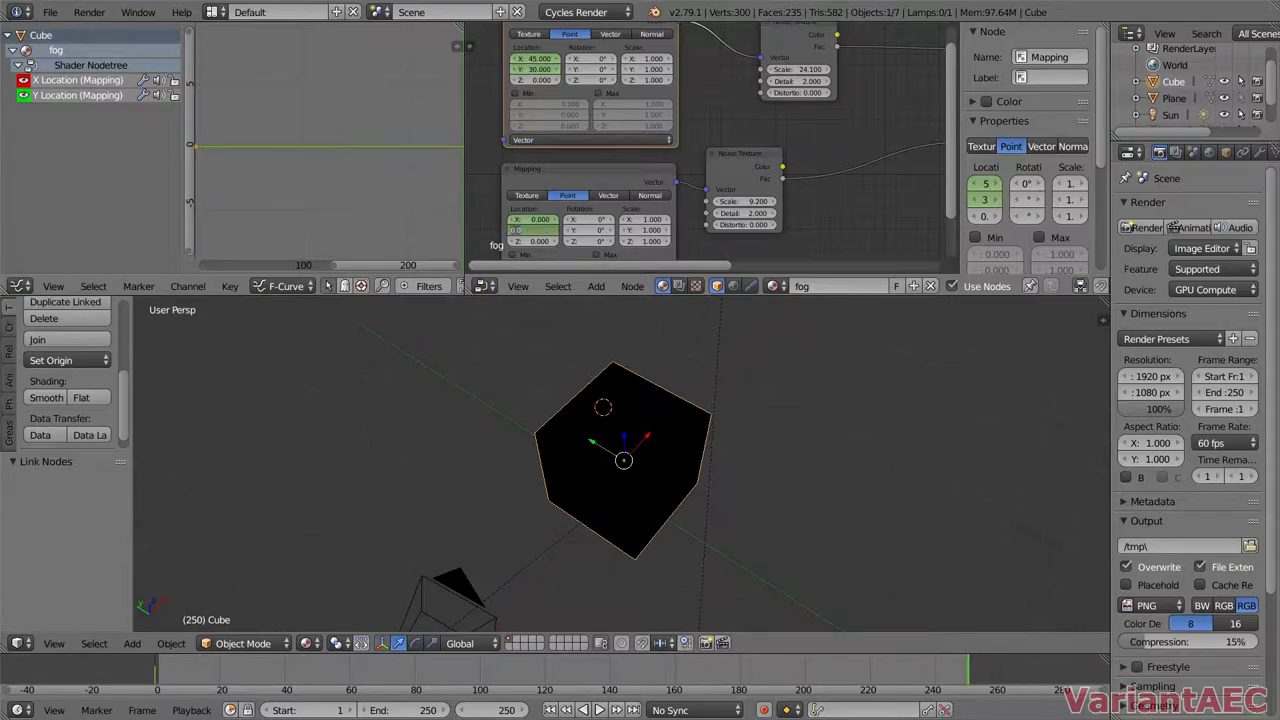
{"action": "right_click", "coordinate": [535, 219]}
{"action": "left_click", "coordinate": [480, 219]}
{"action": "right_click", "coordinate": [538, 66]}
{"action": "left_click", "coordinate": [480, 66]}
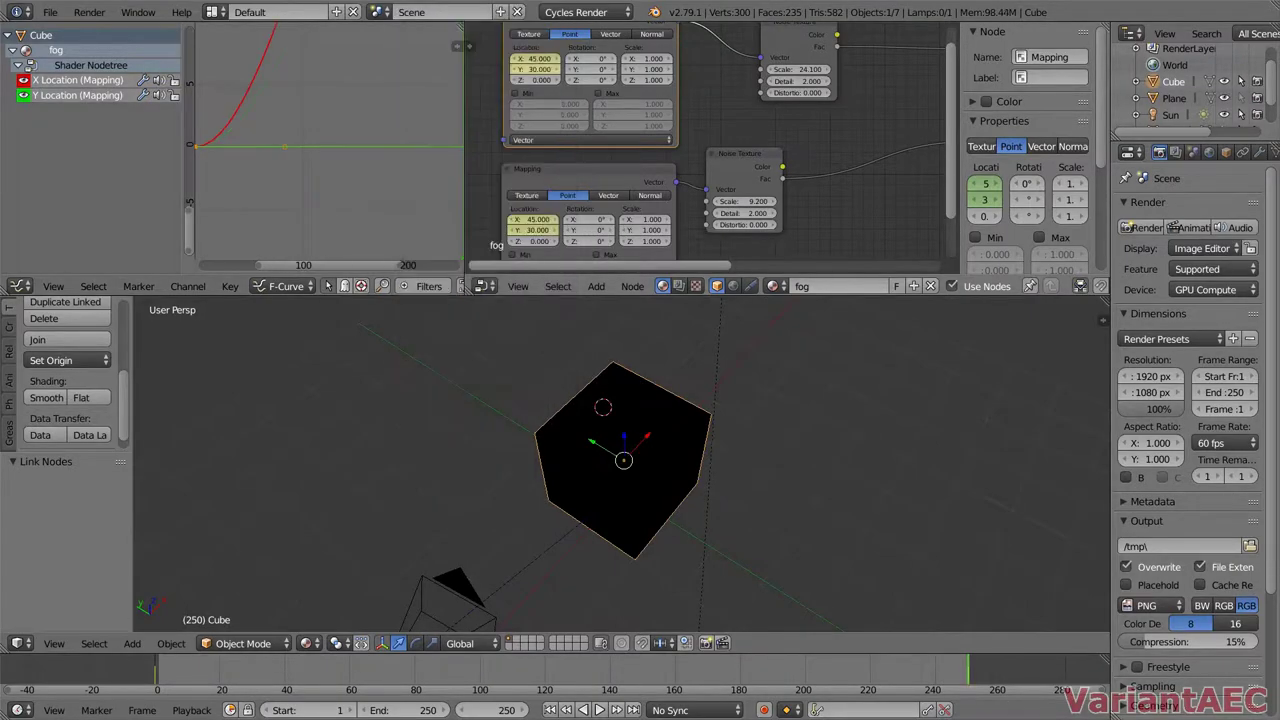
- Make the location curves linear and add a Noise modifier with Add blending to X Location
{"action": "key", "text": "t"}
{"action": "left_click", "coordinate": [270, 120]}
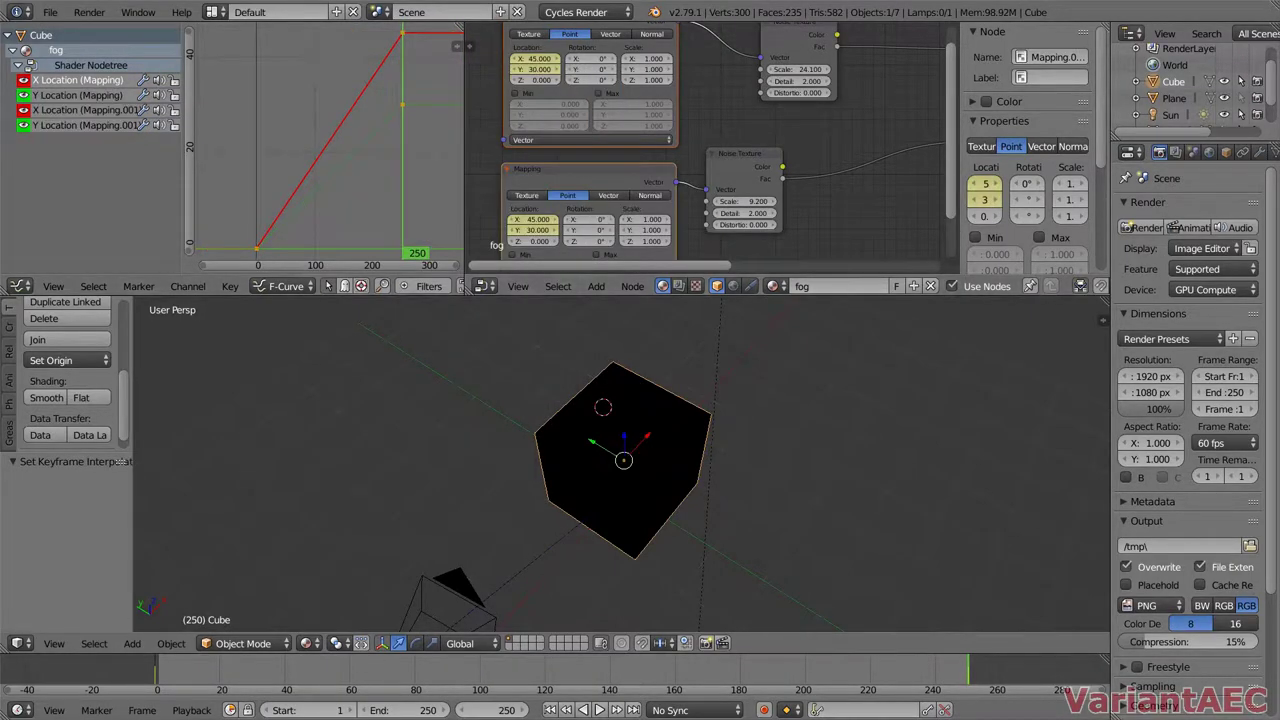
{"action": "key", "text": "n"}
{"action": "left_click", "coordinate": [1015, 57]}
{"action": "left_click", "coordinate": [1000, 191]}
{"action": "left_click", "coordinate": [1060, 106]}
{"action": "left_click", "coordinate": [1000, 129]}
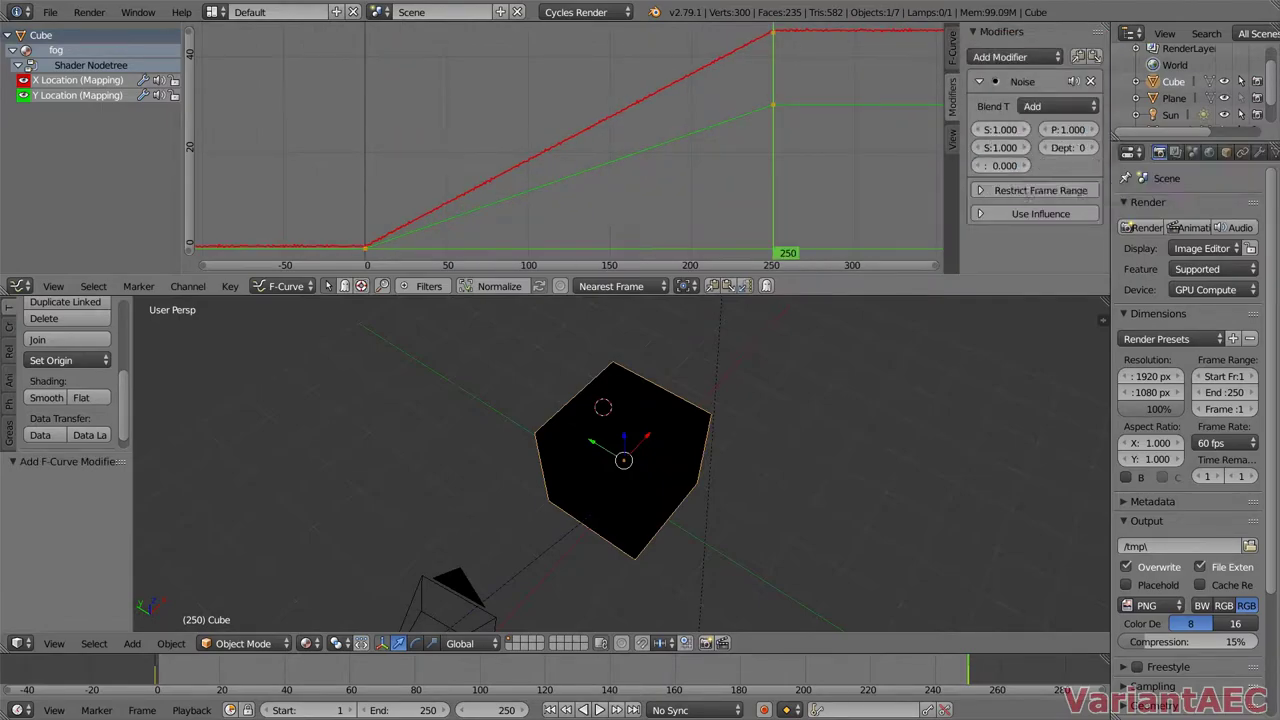
{"action": "left_click_drag", "start_coordinate": [1000, 129], "coordinate": [1000, 129]}
- Try a Limits modifier on the curve, then undo it, keeping only the Noise modifier
{"action": "left_click", "coordinate": [1015, 57]}
{"action": "left_click", "coordinate": [1030, 167]}
{"action": "key", "text": "shift+h"}
{"action": "key", "text": "ctrl+z"}
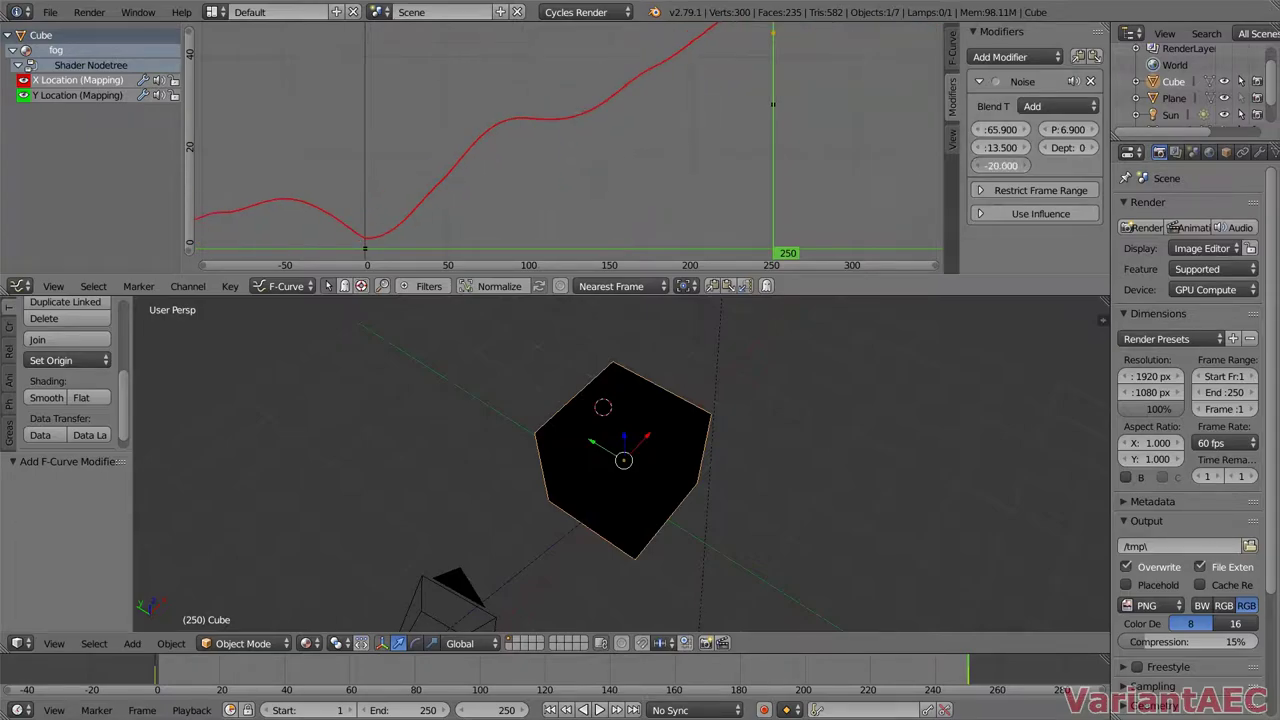
{"action": "key", "text": "ctrl+z"}
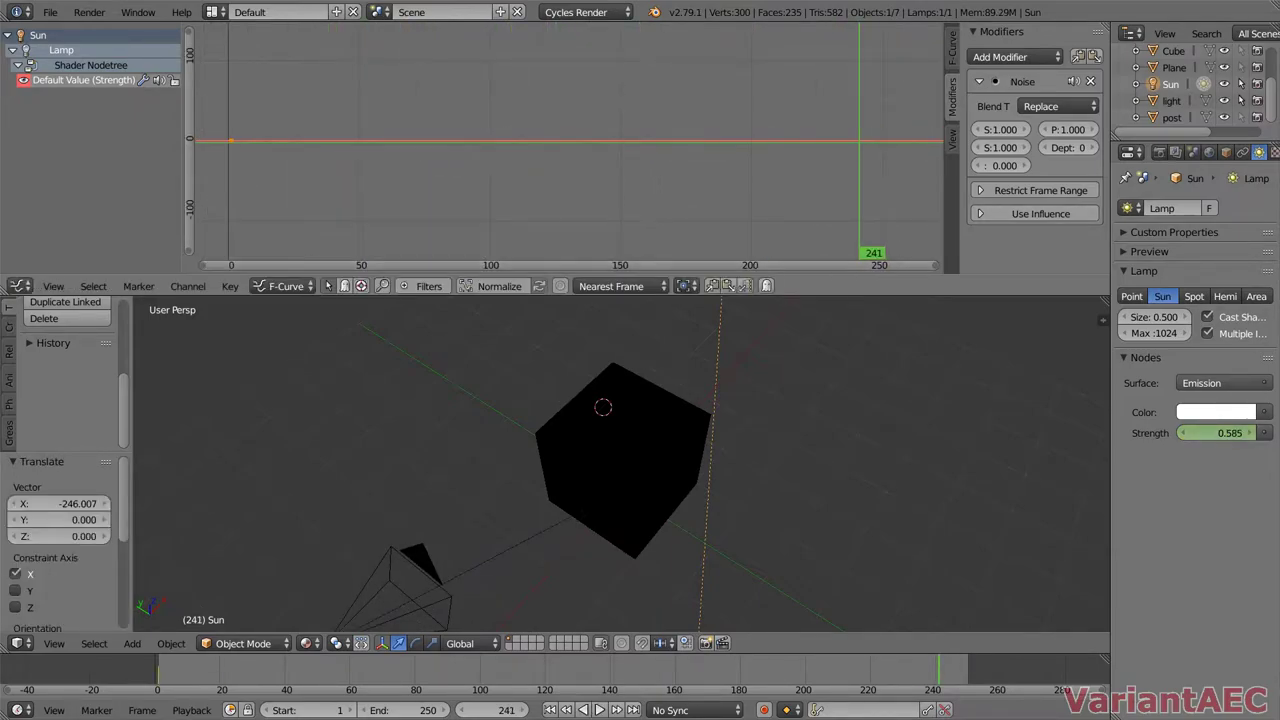
- Add a Limits modifier to the lamp Strength curve with minimum and maximum limits enabled
{"action": "key", "text": "Home"}
{"action": "left_click", "coordinate": [1020, 57]}
{"action": "left_click", "coordinate": [1060, 163]}
{"action": "left_click", "coordinate": [1040, 152]}
{"action": "left_click", "coordinate": [1039, 192]}
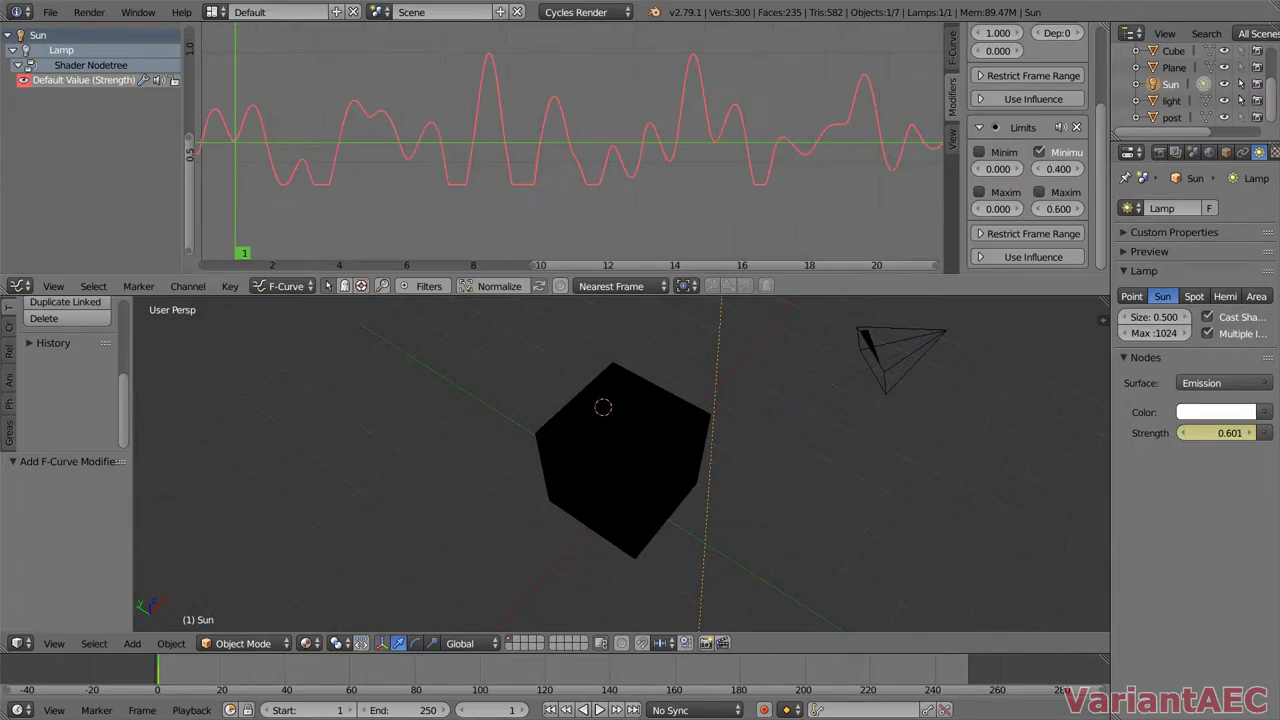
- Play back the animation to check the strength flicker stays between 0.4 and 0.6
{"action": "scroll", "coordinate": [570, 140], "scroll_direction": "down", "scroll_amount": 3}
{"action": "scroll", "coordinate": [1030, 150], "scroll_direction": "up", "scroll_amount": 3}
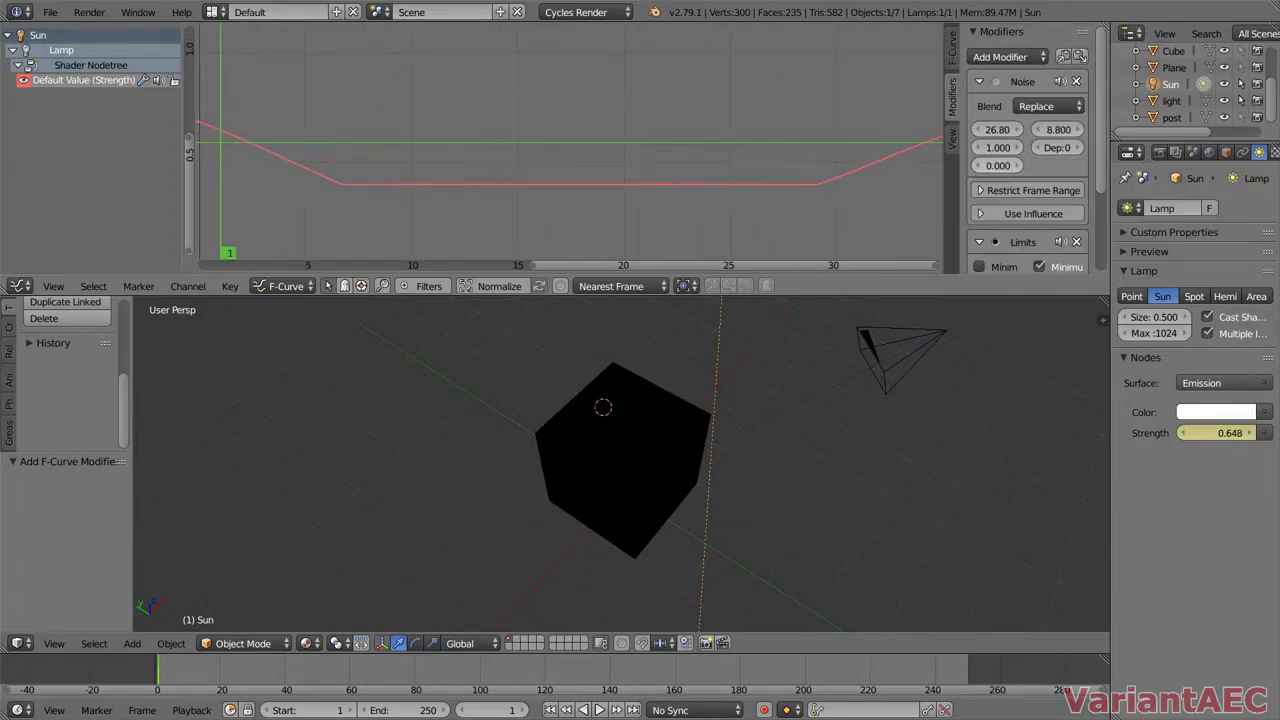
{"action": "scroll", "coordinate": [1030, 150], "scroll_direction": "down", "scroll_amount": 5}
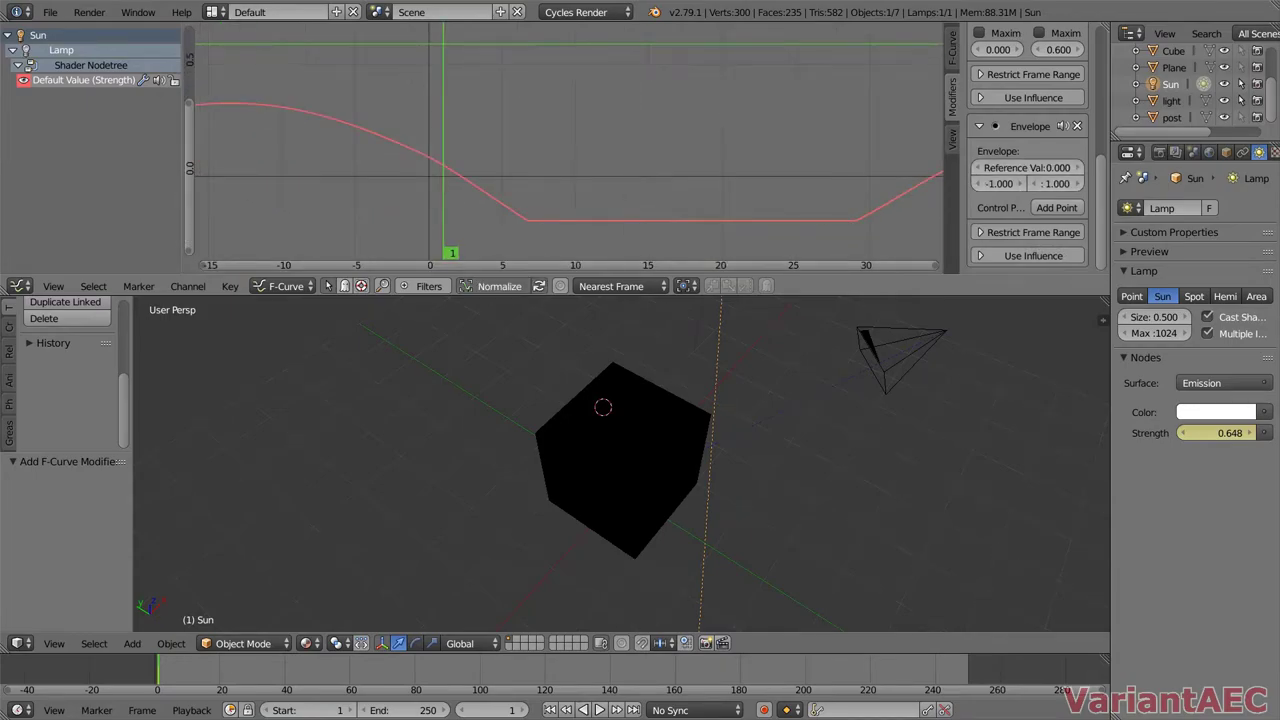
{"action": "key", "text": "alt+a"}
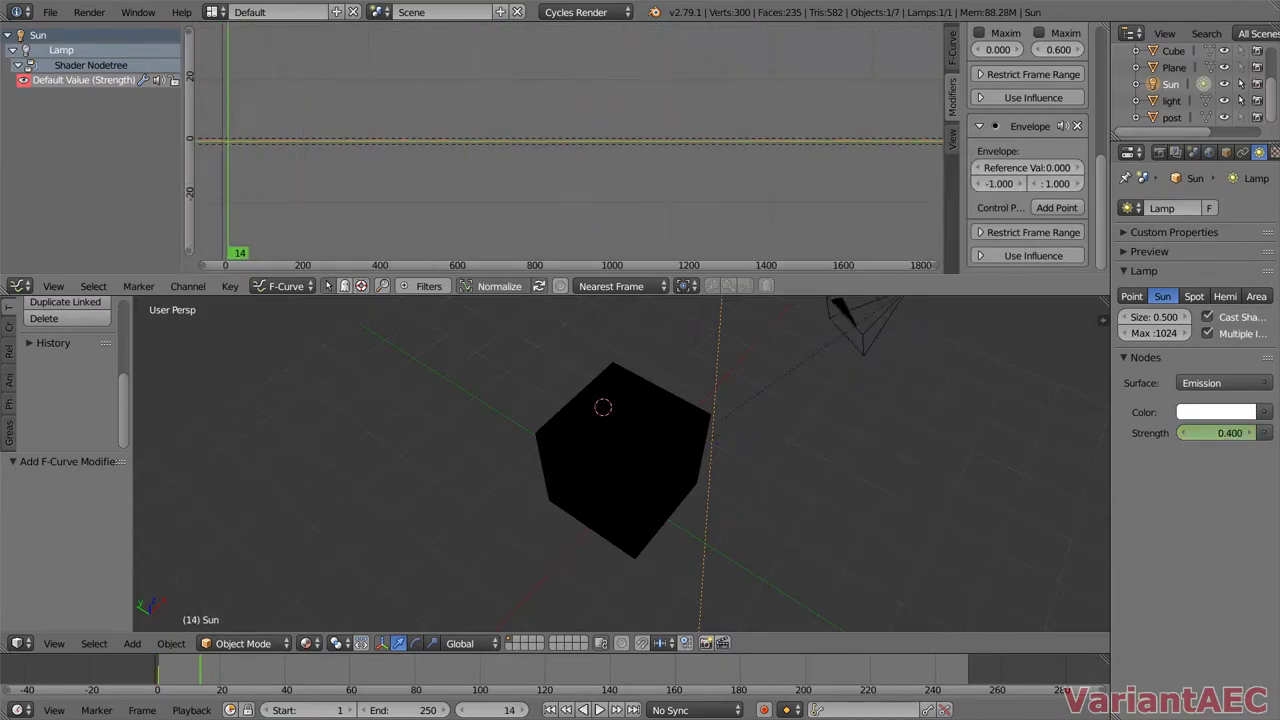
{"action": "key", "text": "Home"}
{"action": "key", "text": "alt+a"}
{"action": "scroll", "coordinate": [1028, 150], "scroll_direction": "up", "scroll_amount": 3}
{"action": "scroll", "coordinate": [1028, 150], "scroll_direction": "up", "scroll_amount": 2}
{"action": "scroll", "coordinate": [1028, 150], "scroll_direction": "up", "scroll_amount": 3}
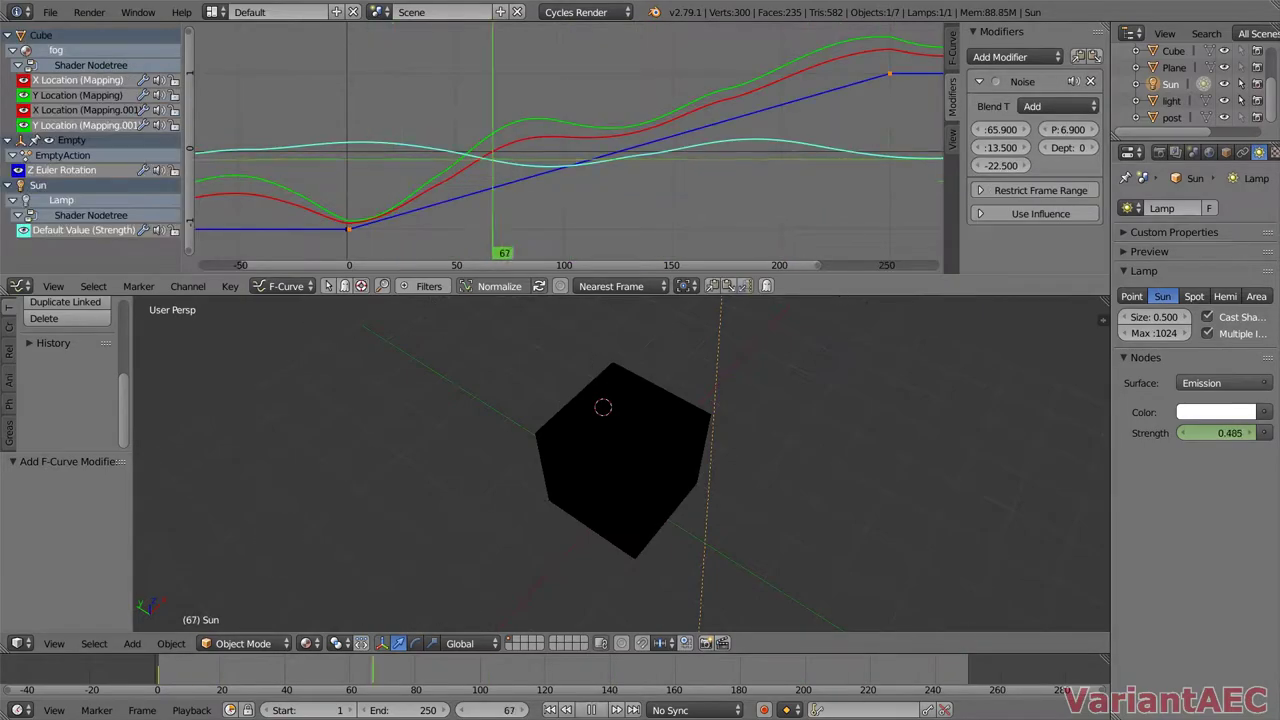
- Collapse the channels, deselect the lamp, and maximize the 3D view through the camera
{"action": "key", "text": "ctrl+KP_Subtract"}
{"action": "key", "text": "a"}
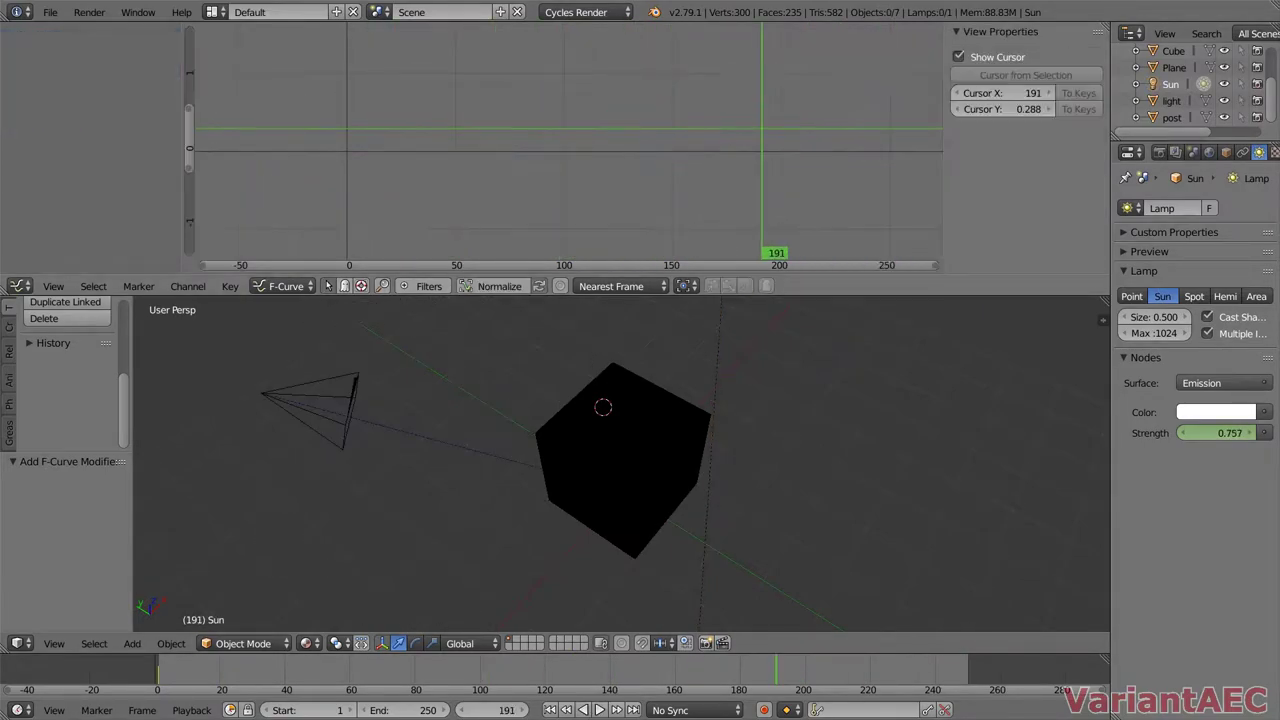
{"action": "key", "text": "ctrl+Up"}
{"action": "key", "text": "KP_0"}
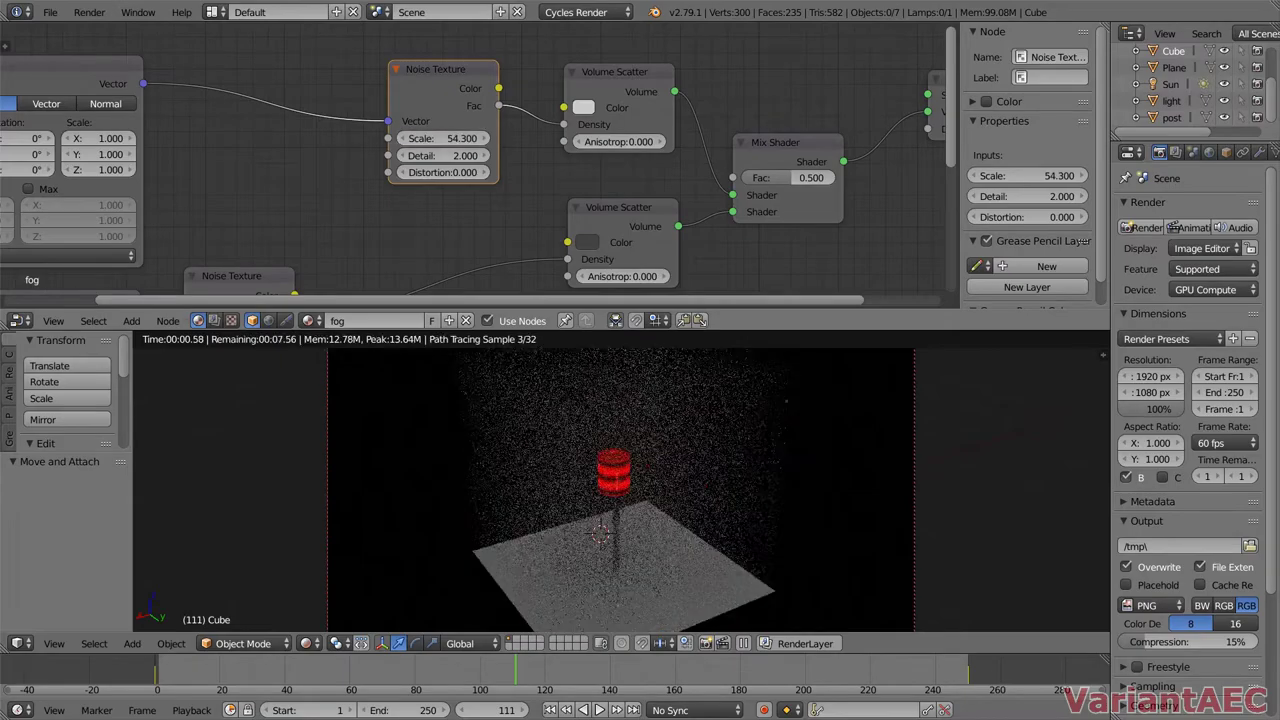
- Insert a ColorRamp between Noise Texture and Volume Scatter density and move its white stop
{"action": "key", "text": "shift+a"}
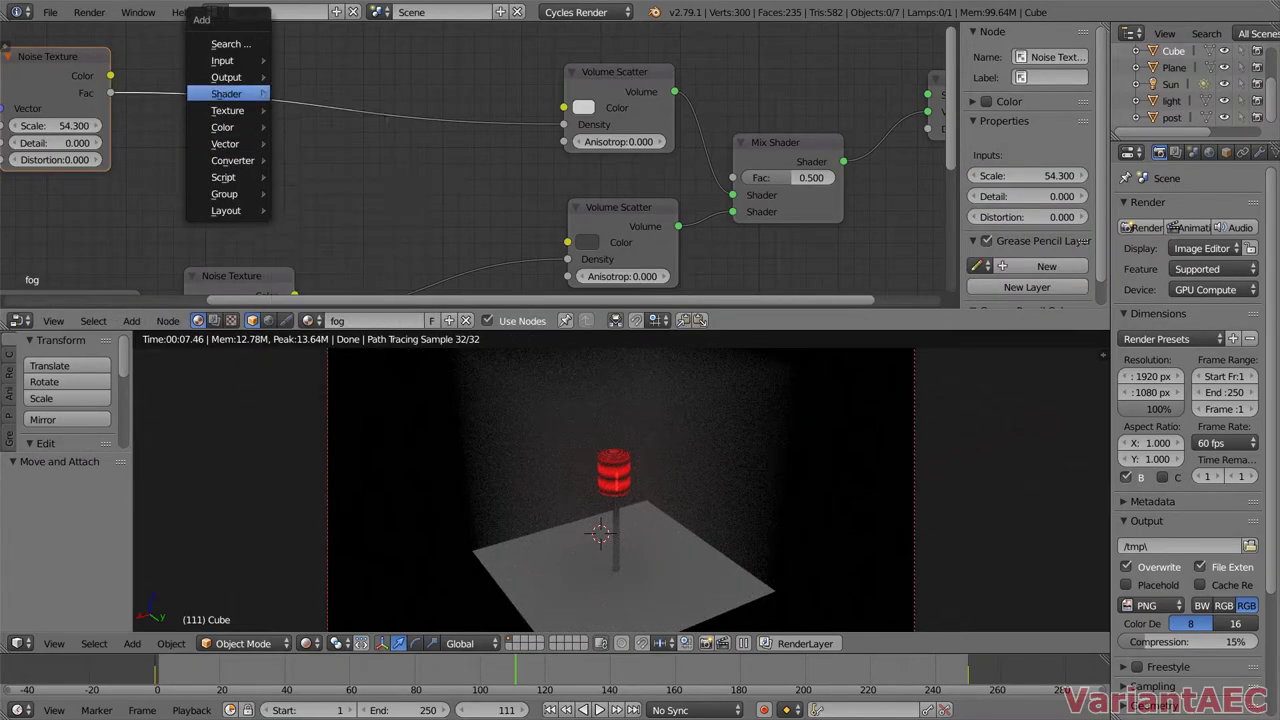
{"action": "left_click", "coordinate": [330, 110]}
{"action": "left_click", "coordinate": [325, 125]}
{"action": "left_click", "coordinate": [388, 116]}
{"action": "left_click", "coordinate": [387, 203]}
{"action": "left_click_drag", "start_coordinate": [410, 136], "coordinate": [336, 136]}
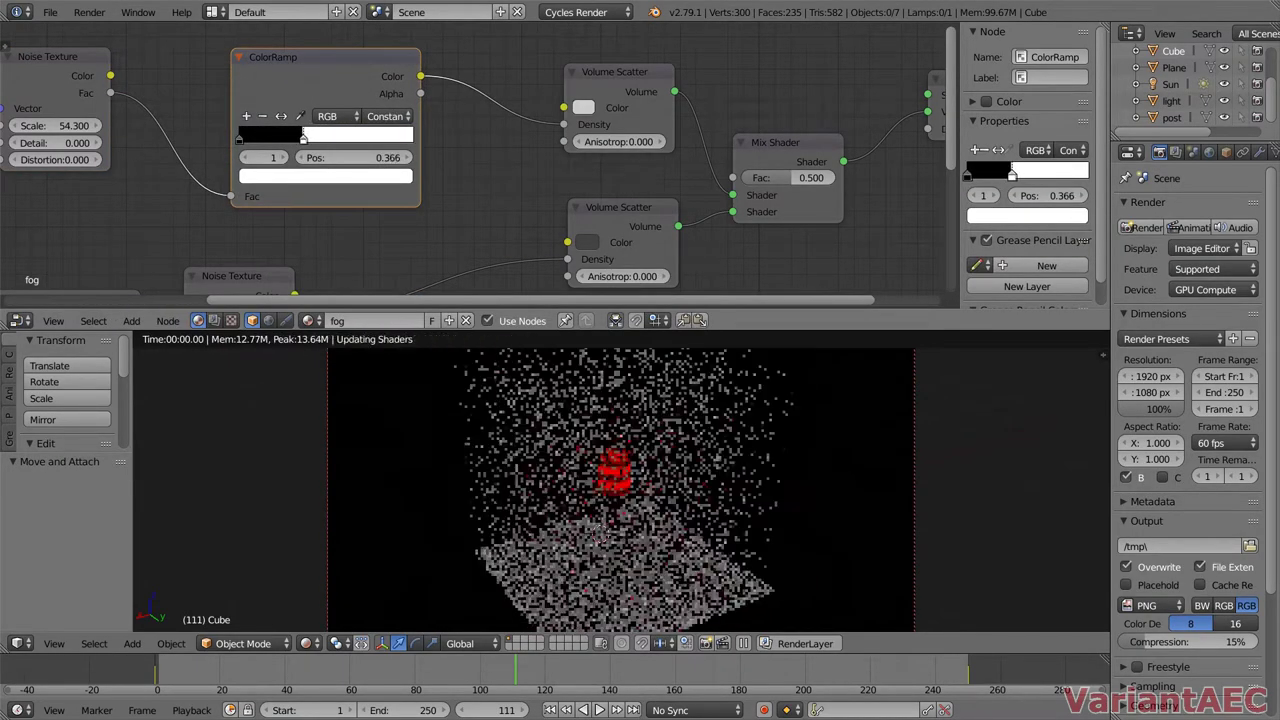
- Try ColorRamp interpolation modes, settling on Linear, and inspect the Volume Scatter colour
{"action": "left_click", "coordinate": [388, 116]}
{"action": "left_click", "coordinate": [385, 130]}
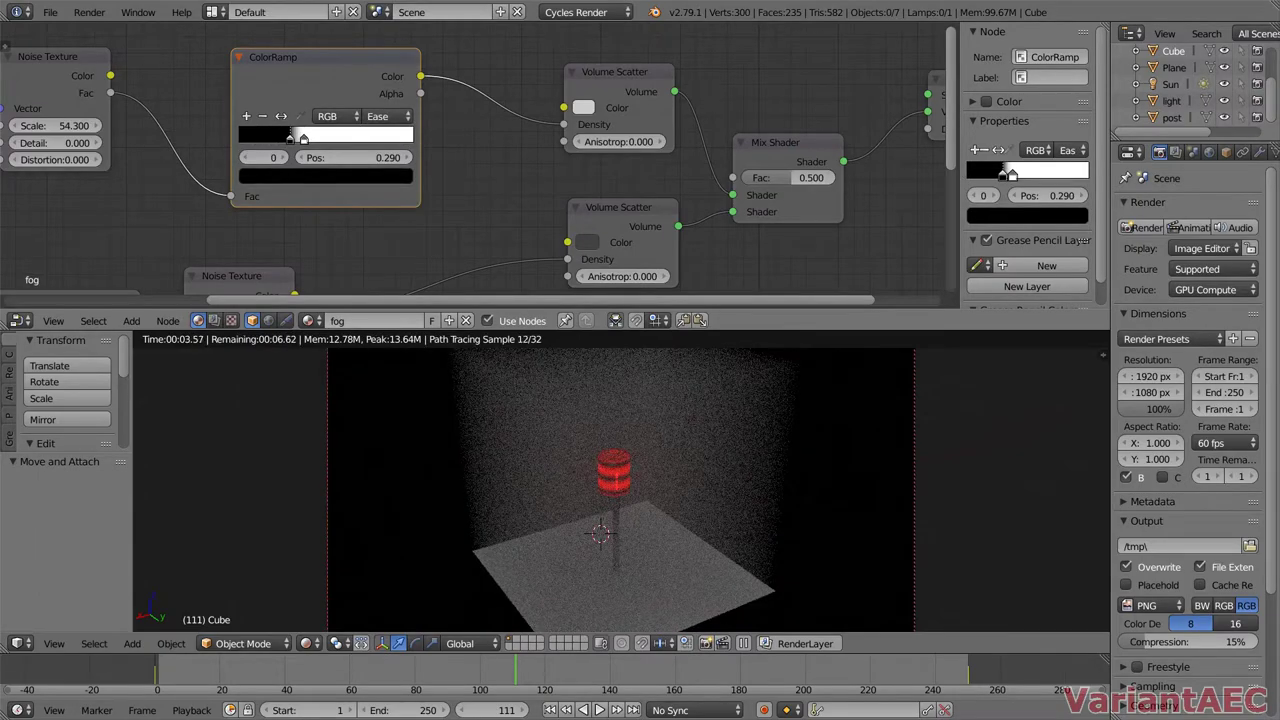
{"action": "left_click_drag", "start_coordinate": [60, 57], "coordinate": [95, 59]}
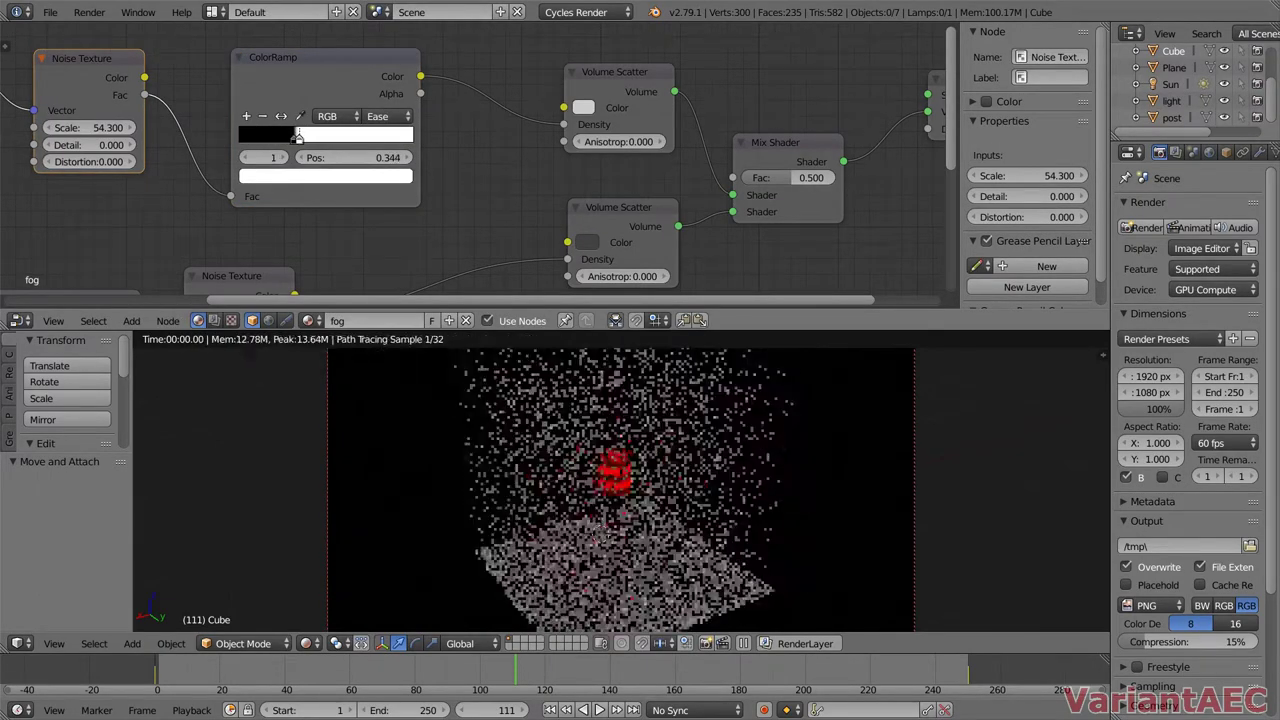
{"action": "left_click", "coordinate": [377, 116]}
{"action": "left_click", "coordinate": [385, 170]}
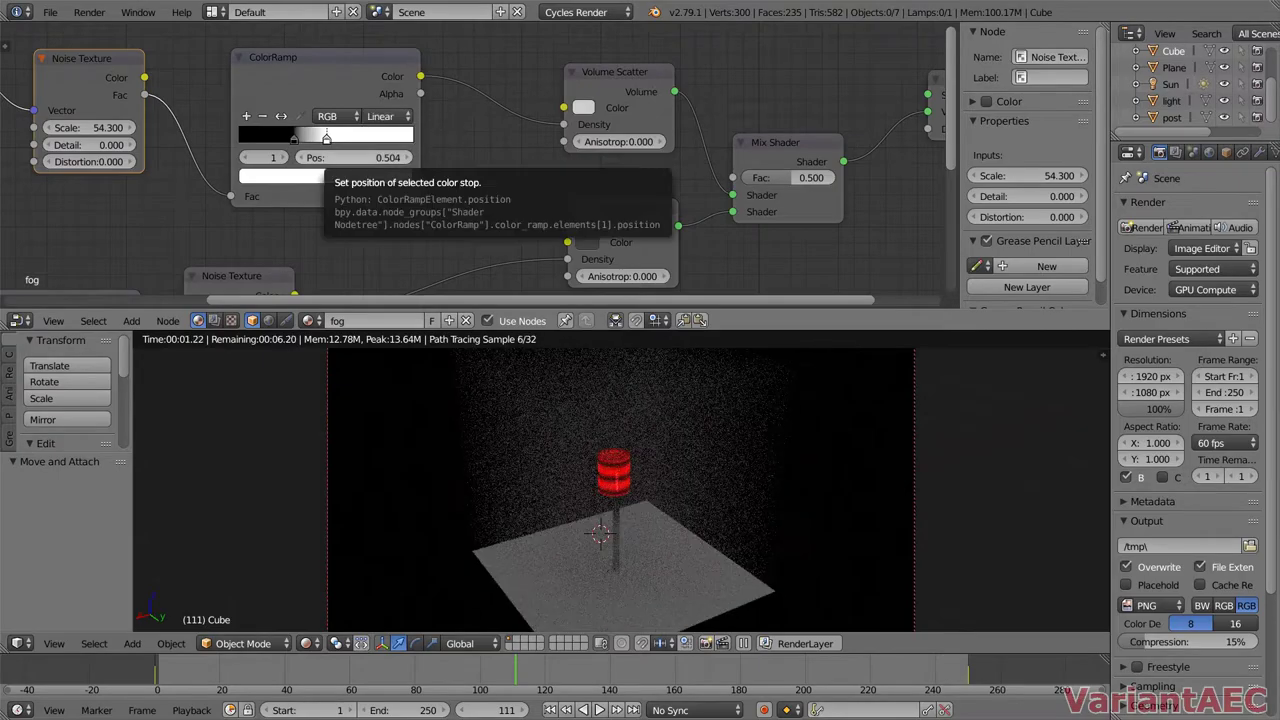
{"action": "left_click", "coordinate": [583, 107]}
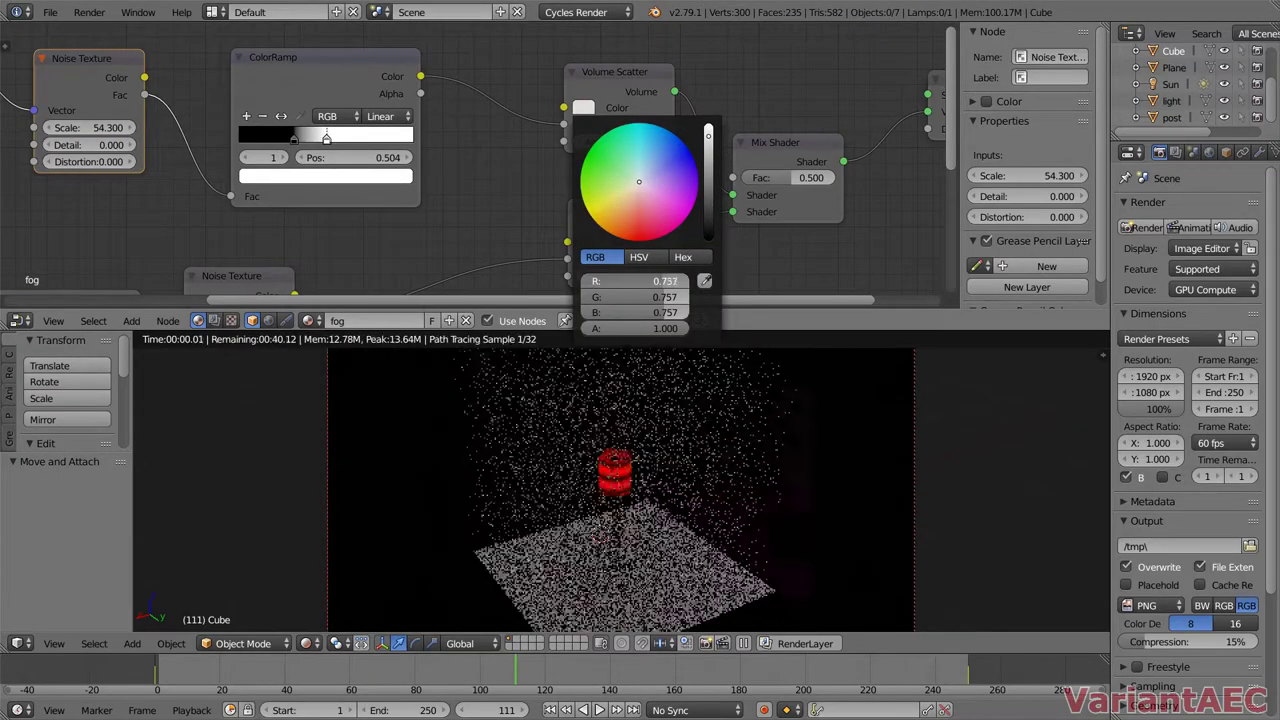
{"action": "left_click", "coordinate": [583, 107]}
{"action": "left_click", "coordinate": [388, 116]}
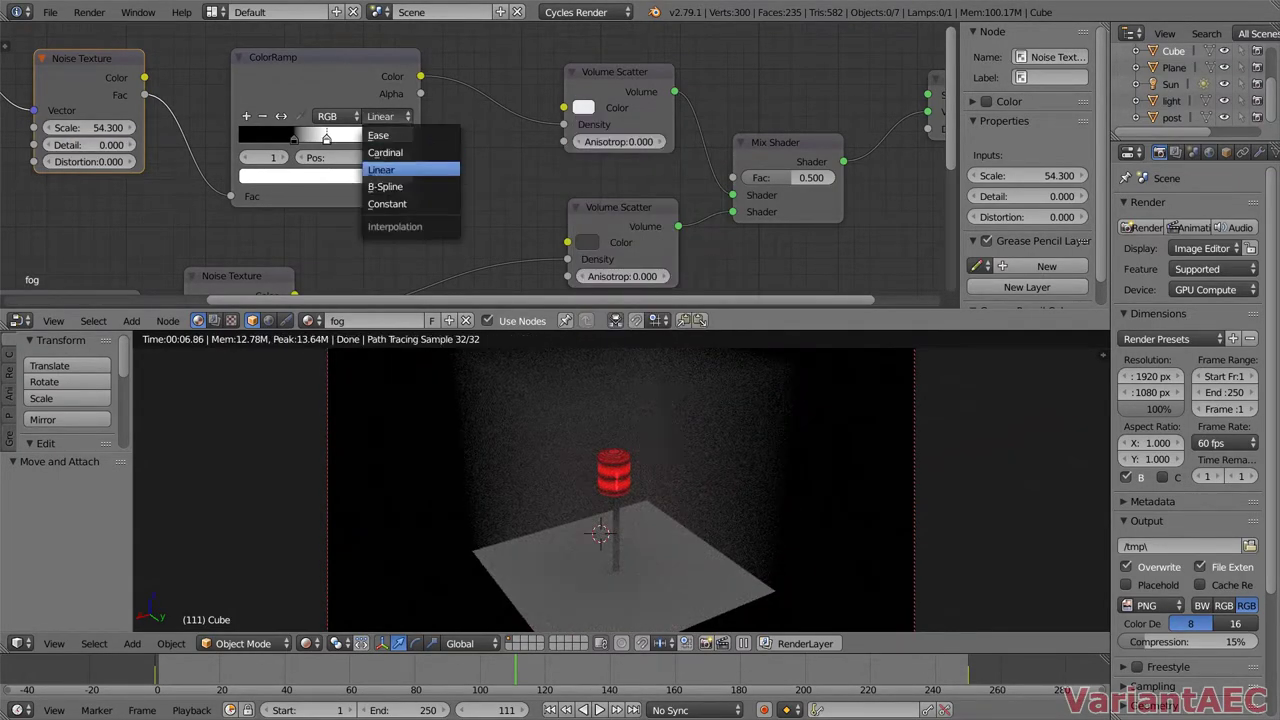
{"action": "left_click", "coordinate": [387, 203]}
{"action": "left_click", "coordinate": [380, 116]}
{"action": "left_click", "coordinate": [385, 170]}
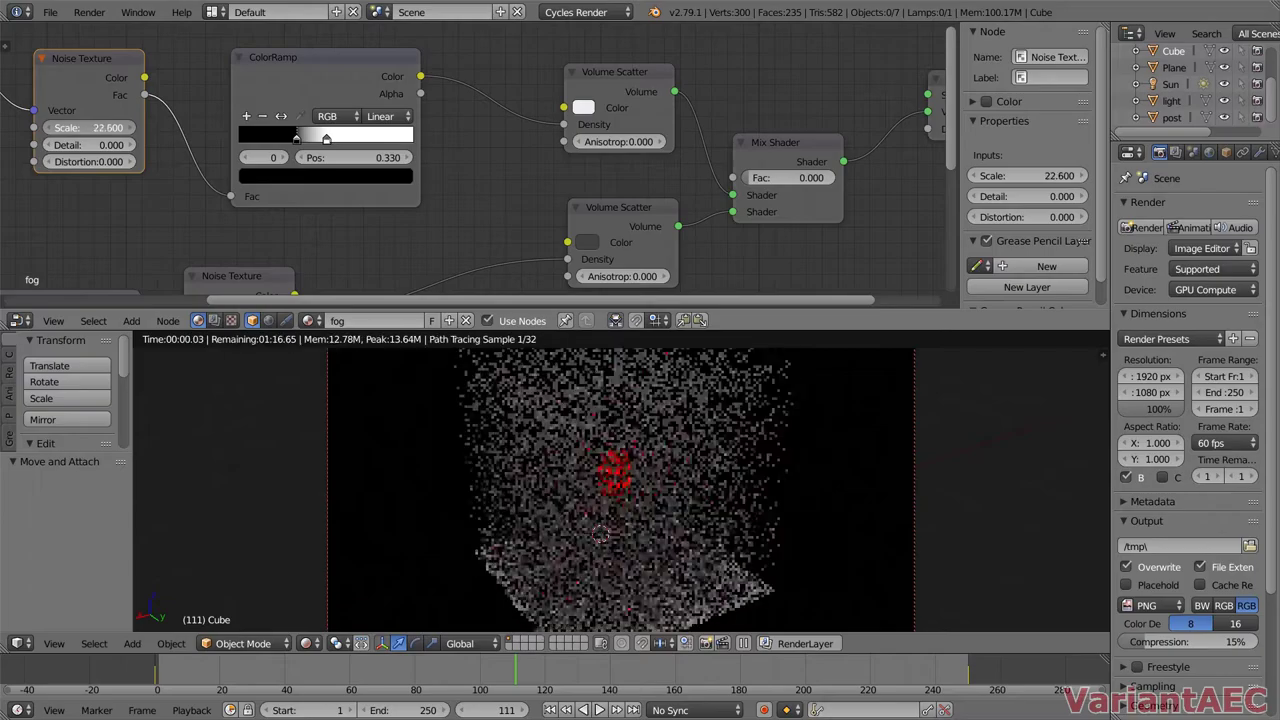
- Lower the Noise Texture scale to 4.3 for larger fog clumps
{"action": "left_click_drag", "start_coordinate": [88, 128], "coordinate": [60, 128]}
{"action": "scroll", "coordinate": [480, 160], "scroll_direction": "down", "scroll_amount": 3}
{"action": "key", "text": "shift+a"}
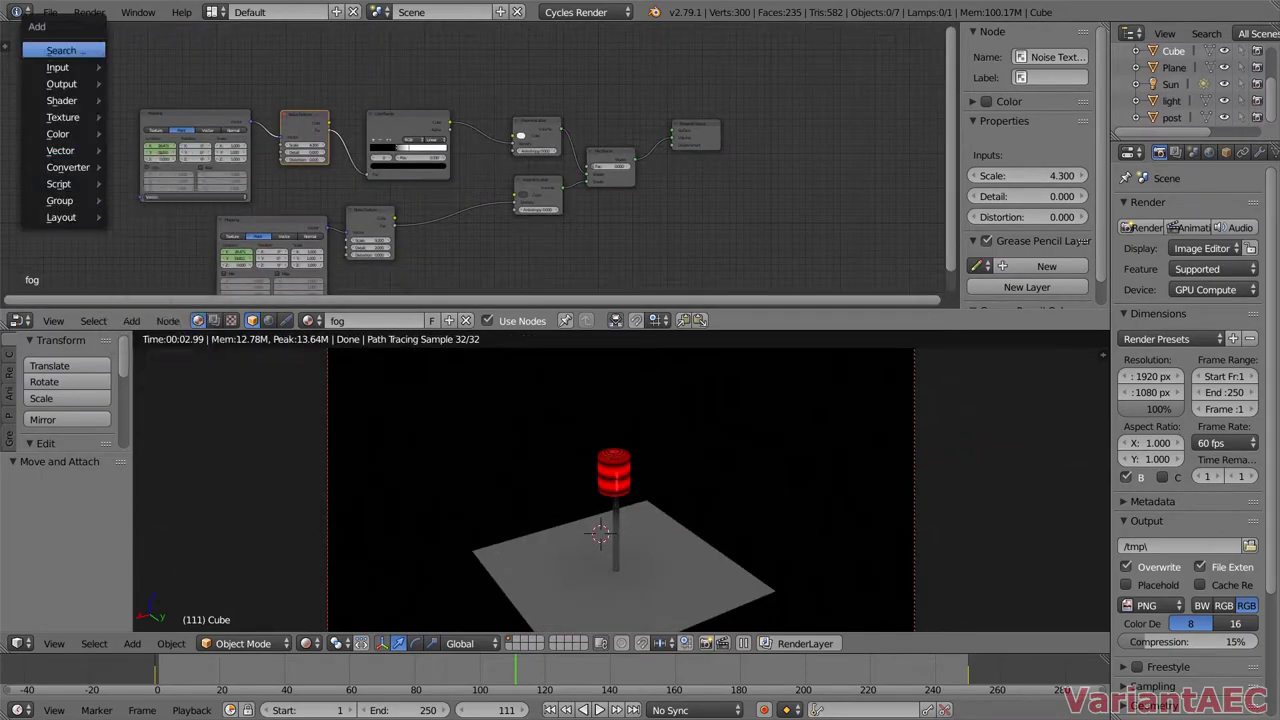
- Connect a new Texture Coordinate node to Mapping and drop a ColorRamp onto the density link
{"action": "left_click", "coordinate": [170, 290]}
{"action": "left_click_drag", "start_coordinate": [97, 182], "coordinate": [141, 196]}
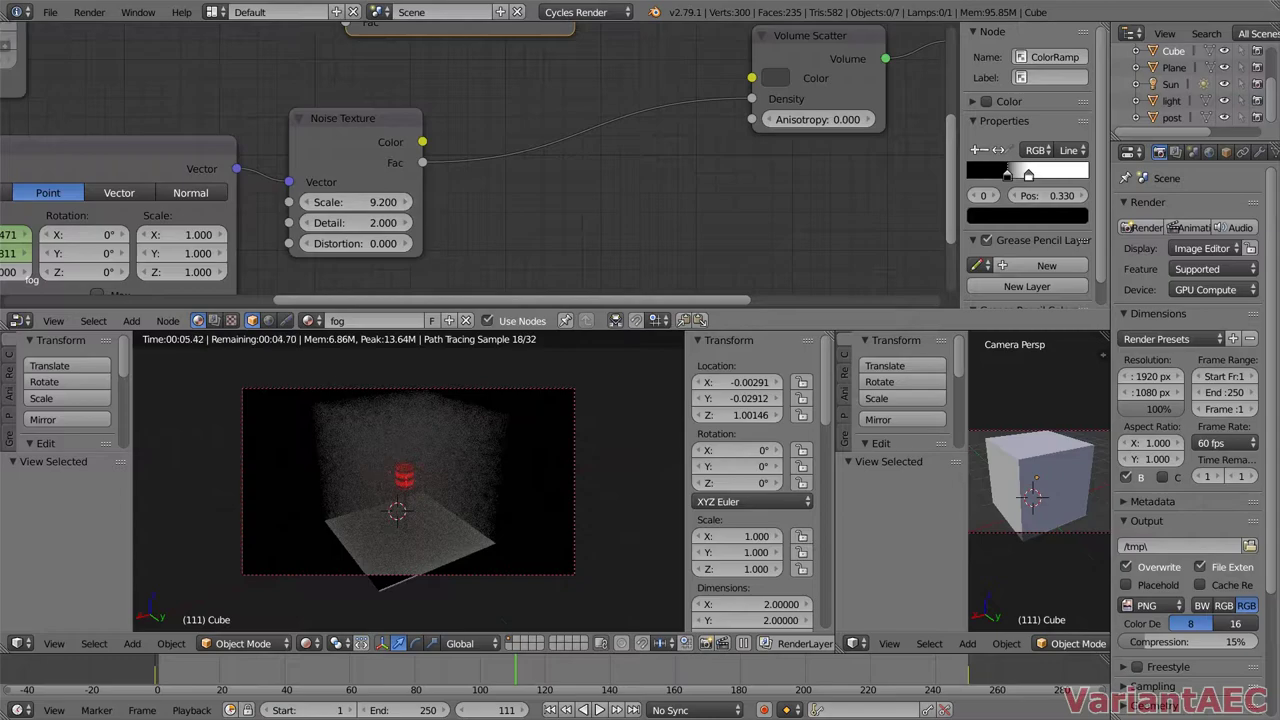
{"action": "key", "text": "Return"}
{"action": "left_click", "coordinate": [679, 151]}
{"action": "left_click", "coordinate": [750, 37]}
{"action": "middle_click_drag", "start_coordinate": [750, 60], "coordinate": [558, 144]}
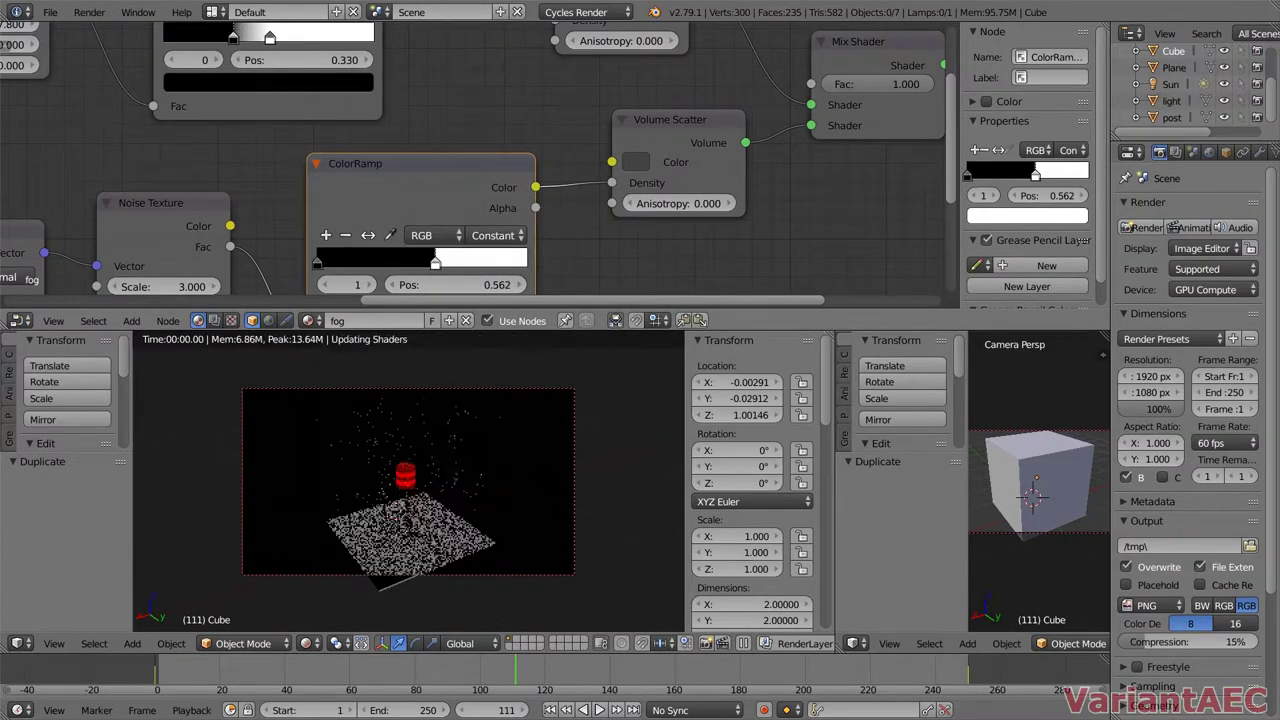
- Move the lower ramp's dark stop to about 0.243 and add a grey third stop
{"action": "left_click_drag", "start_coordinate": [364, 262], "coordinate": [335, 262]}
{"action": "left_click", "coordinate": [636, 161]}
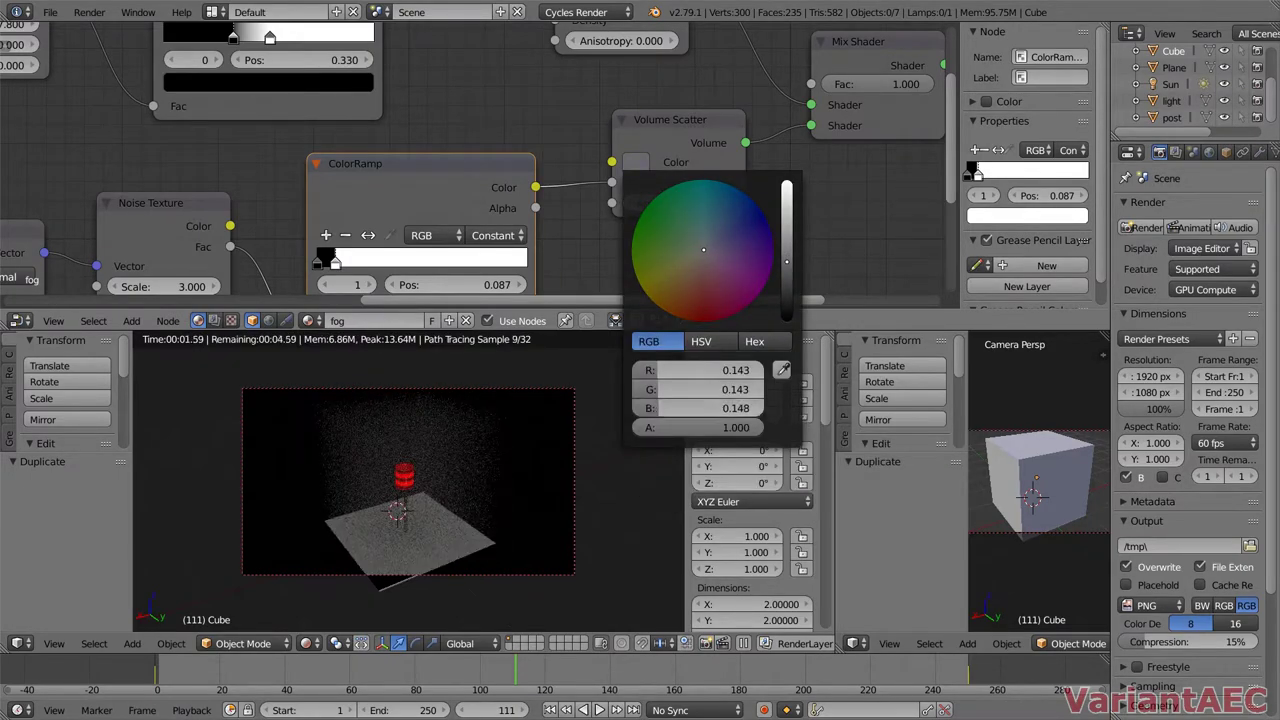
{"action": "left_click_drag", "start_coordinate": [335, 262], "coordinate": [368, 262]}
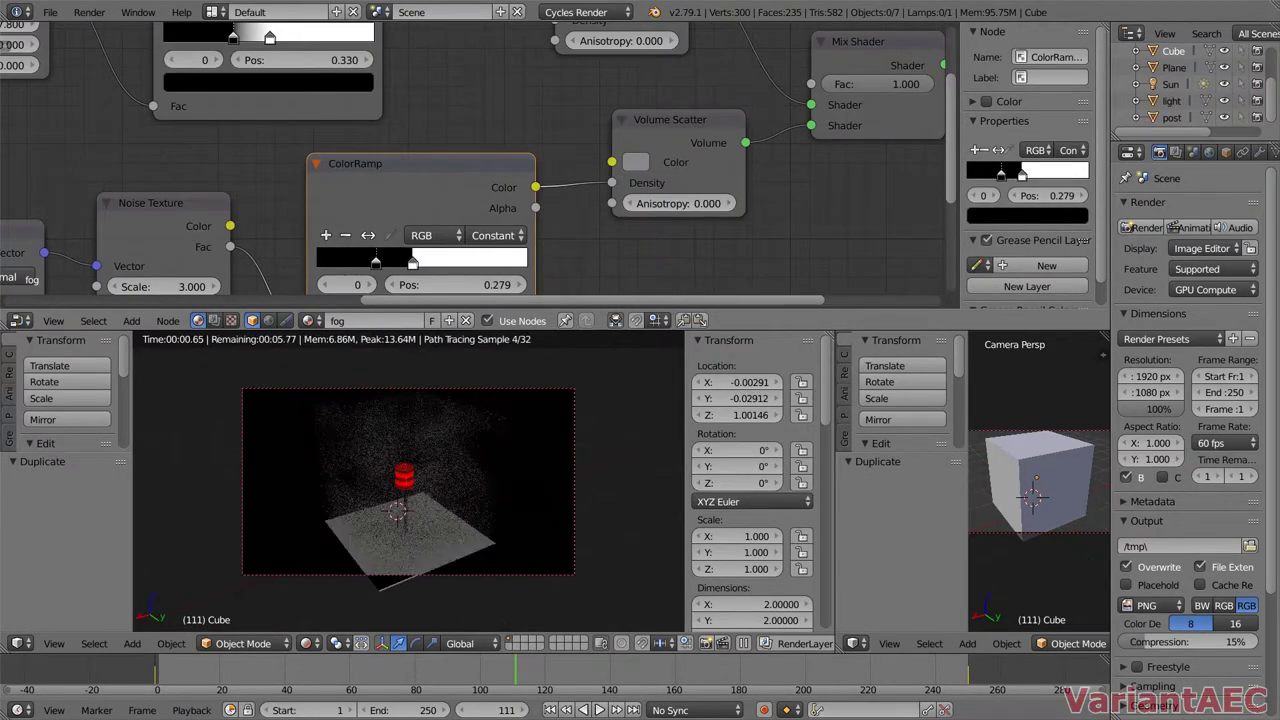
{"action": "middle_click_drag", "start_coordinate": [413, 262], "coordinate": [431, 212]}
{"action": "left_click", "coordinate": [431, 212]}
{"action": "middle_click_drag", "start_coordinate": [430, 150], "coordinate": [455, 290]}
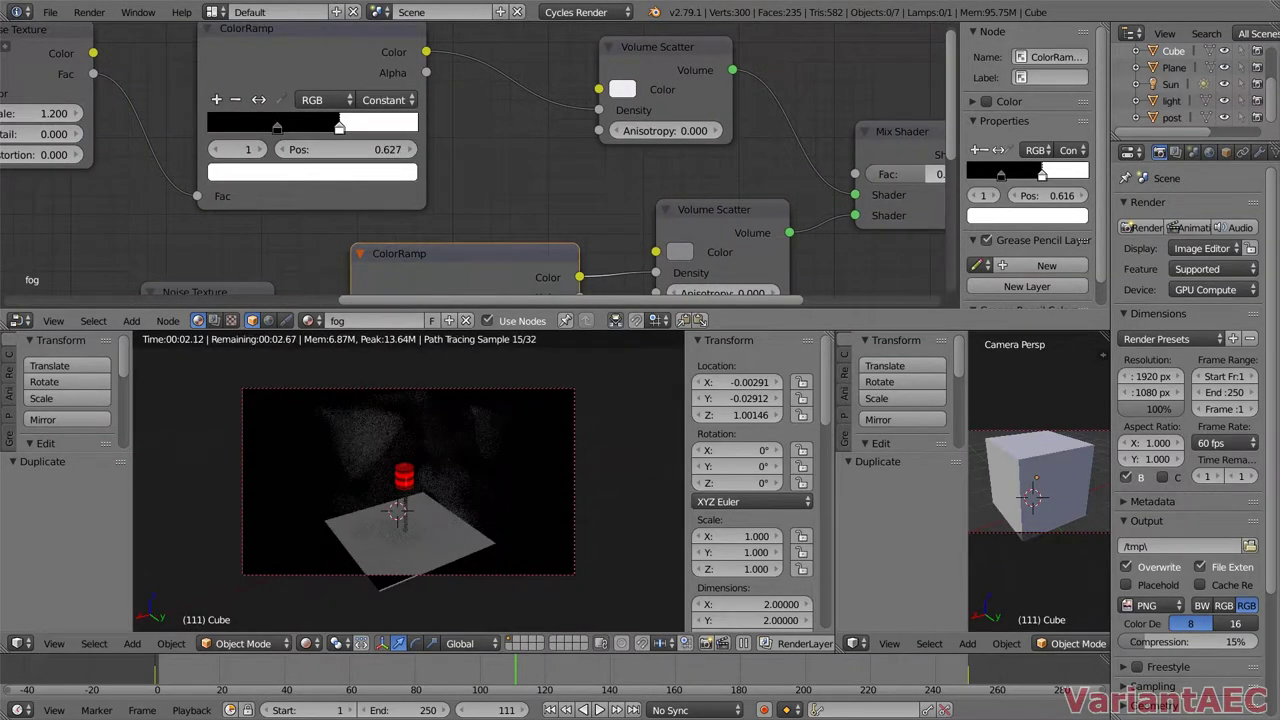
{"action": "middle_click_drag", "start_coordinate": [430, 280], "coordinate": [412, 164]}
{"action": "left_click", "coordinate": [435, 233], "text": "ctrl"}
{"action": "left_click", "coordinate": [445, 281]}
{"action": "left_click", "coordinate": [505, 360]}
- Add a grey stop to the upper ColorRamp and raise the Noise Texture Detail
{"action": "middle_click_drag", "start_coordinate": [400, 150], "coordinate": [460, 249]}
{"action": "left_click", "coordinate": [383, 128], "text": "ctrl"}
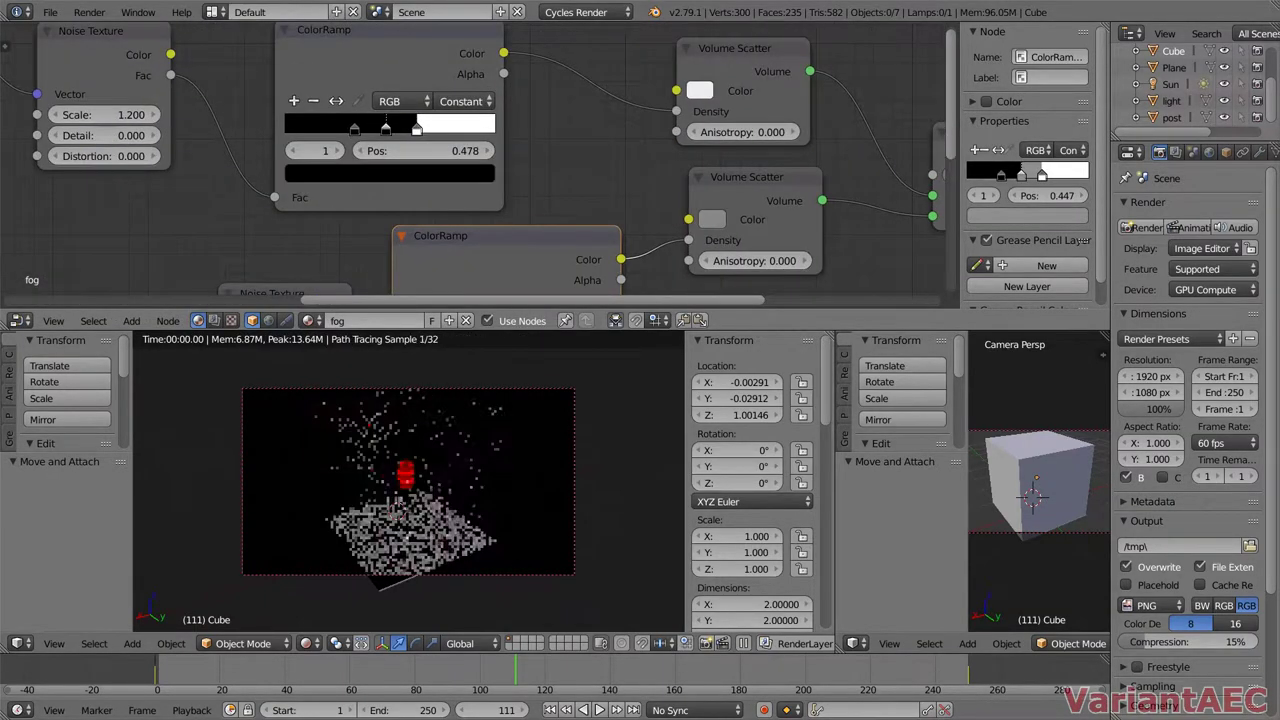
{"action": "left_click", "coordinate": [390, 172]}
{"action": "left_click", "coordinate": [375, 265]}
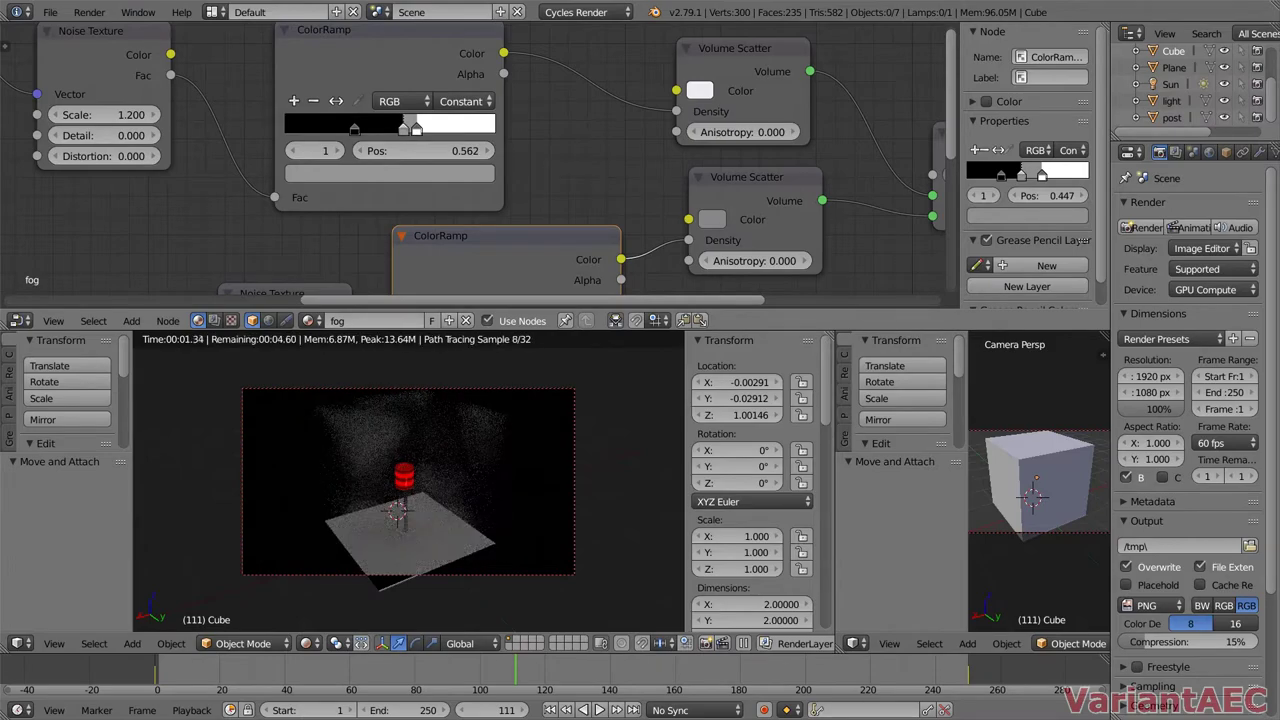
{"action": "left_click_drag", "start_coordinate": [103, 135], "coordinate": [125, 135]}
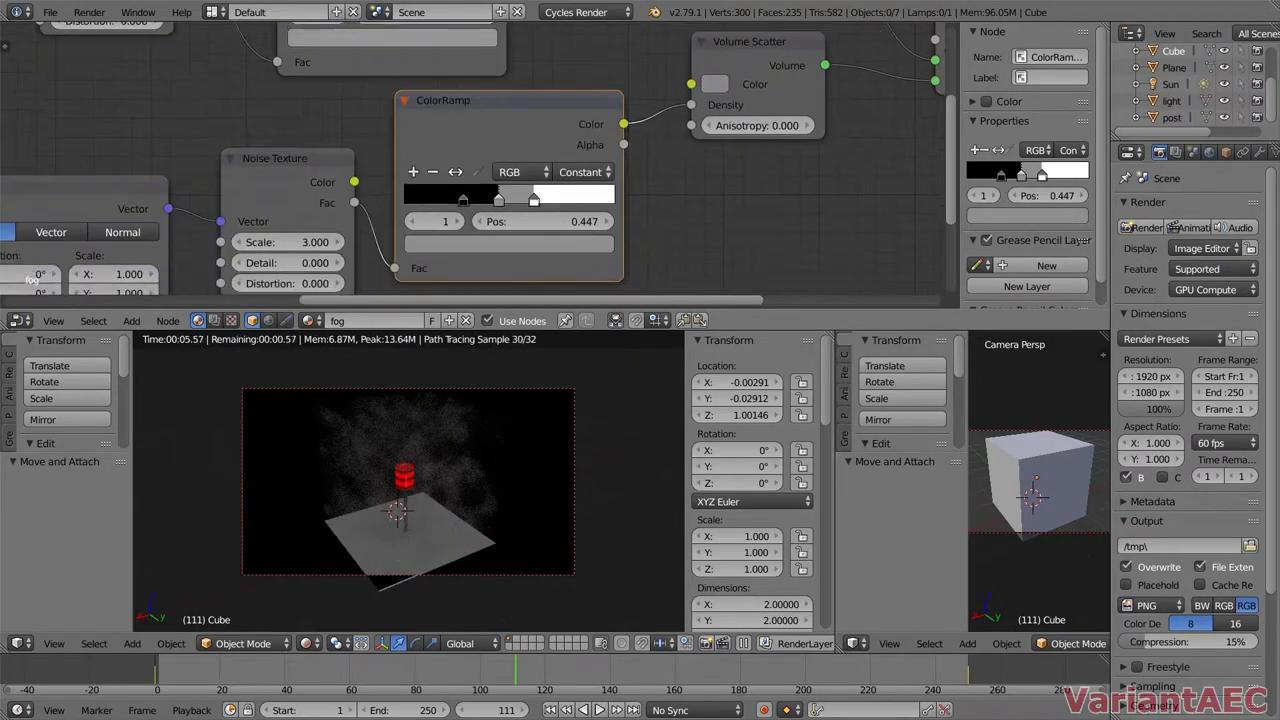
- Move the lower ramp's grey stop to 0.496 and nudge a stop on the upper ramp
{"action": "middle_click_drag", "start_coordinate": [400, 250], "coordinate": [542, 69]}
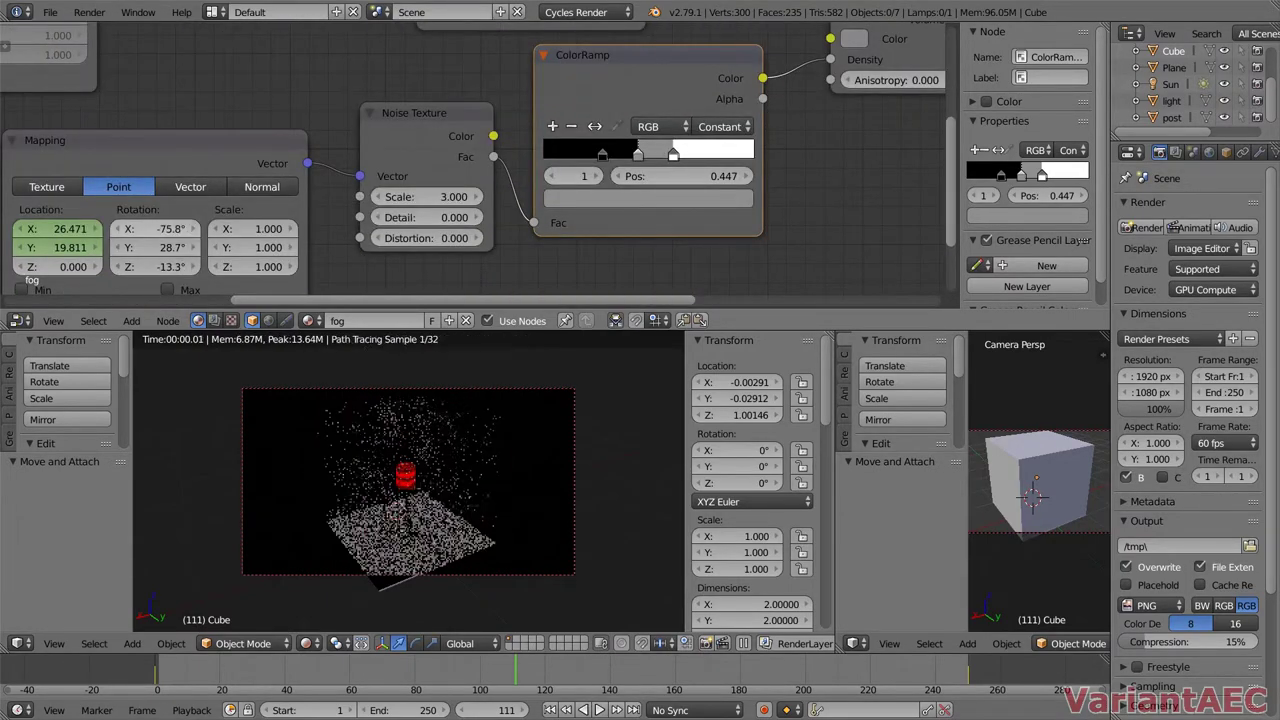
{"action": "left_click_drag", "start_coordinate": [673, 155], "coordinate": [648, 155]}
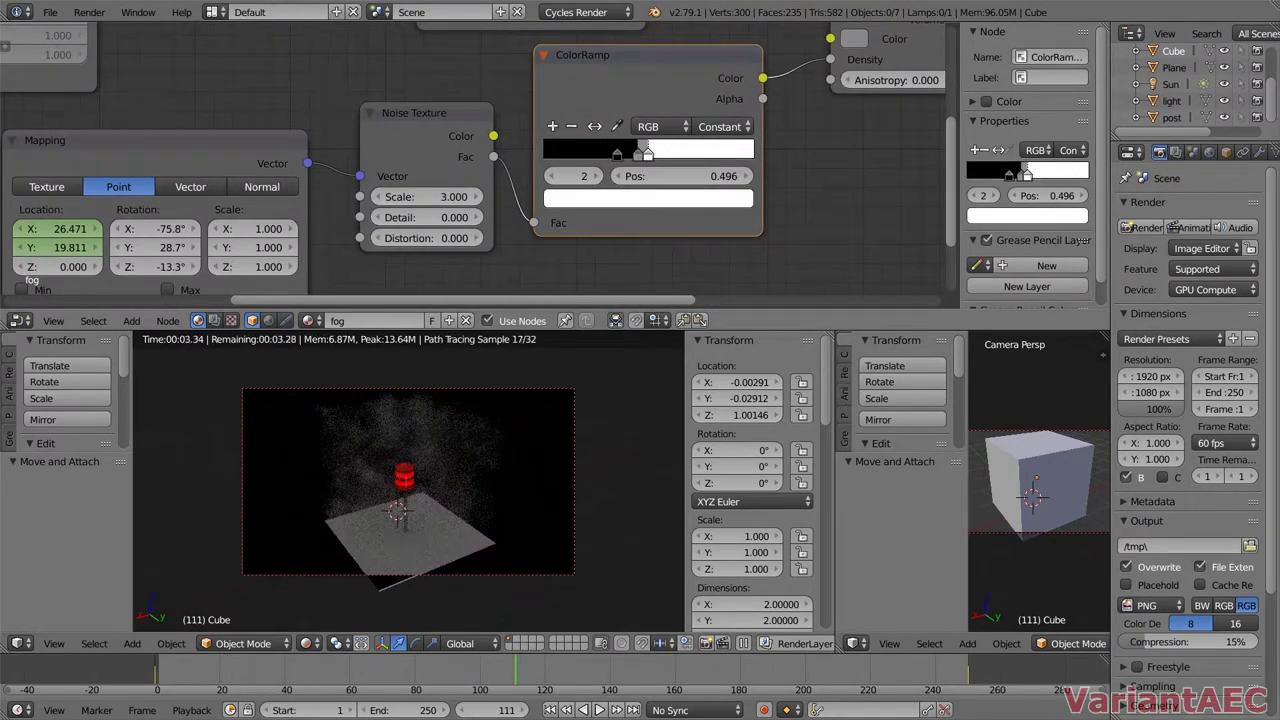
{"action": "middle_click_drag", "start_coordinate": [500, 80], "coordinate": [522, 272]}
{"action": "left_click_drag", "start_coordinate": [560, 138], "coordinate": [531, 138]}
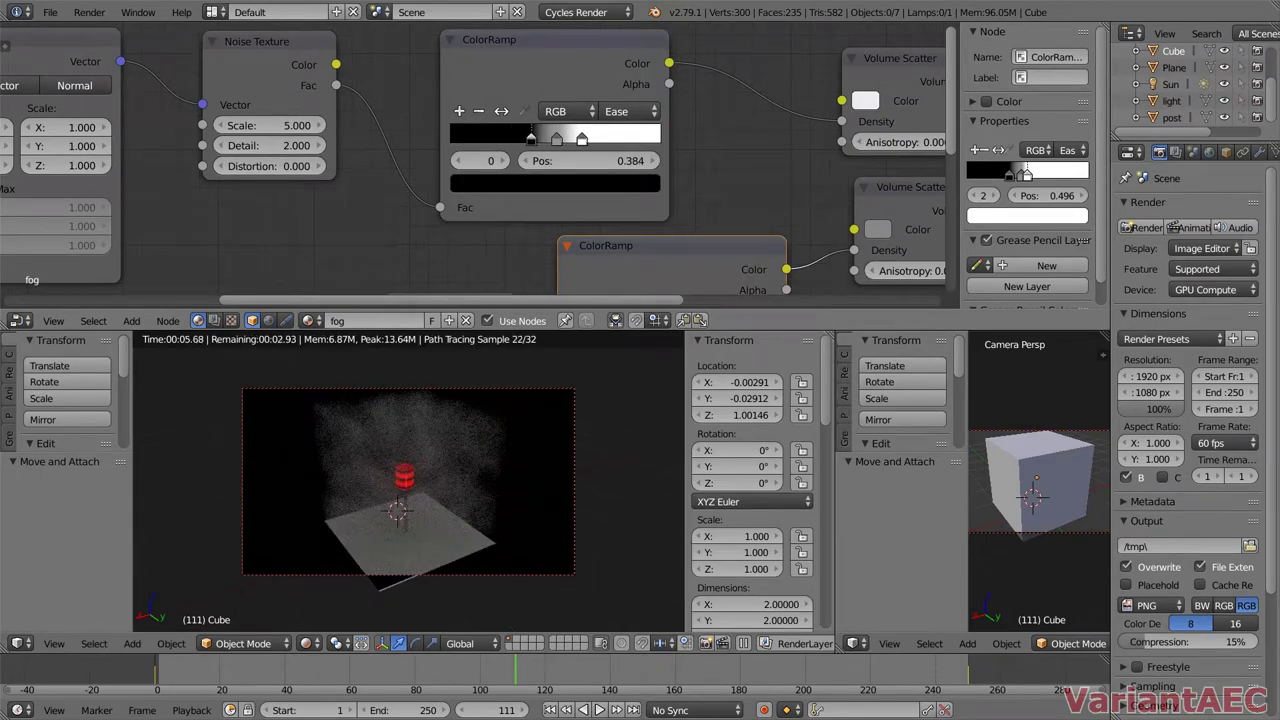
{"action": "scroll", "coordinate": [1190, 450], "scroll_direction": "down", "scroll_amount": 8}
{"action": "left_click_drag", "start_coordinate": [835, 470], "coordinate": [667, 470]}
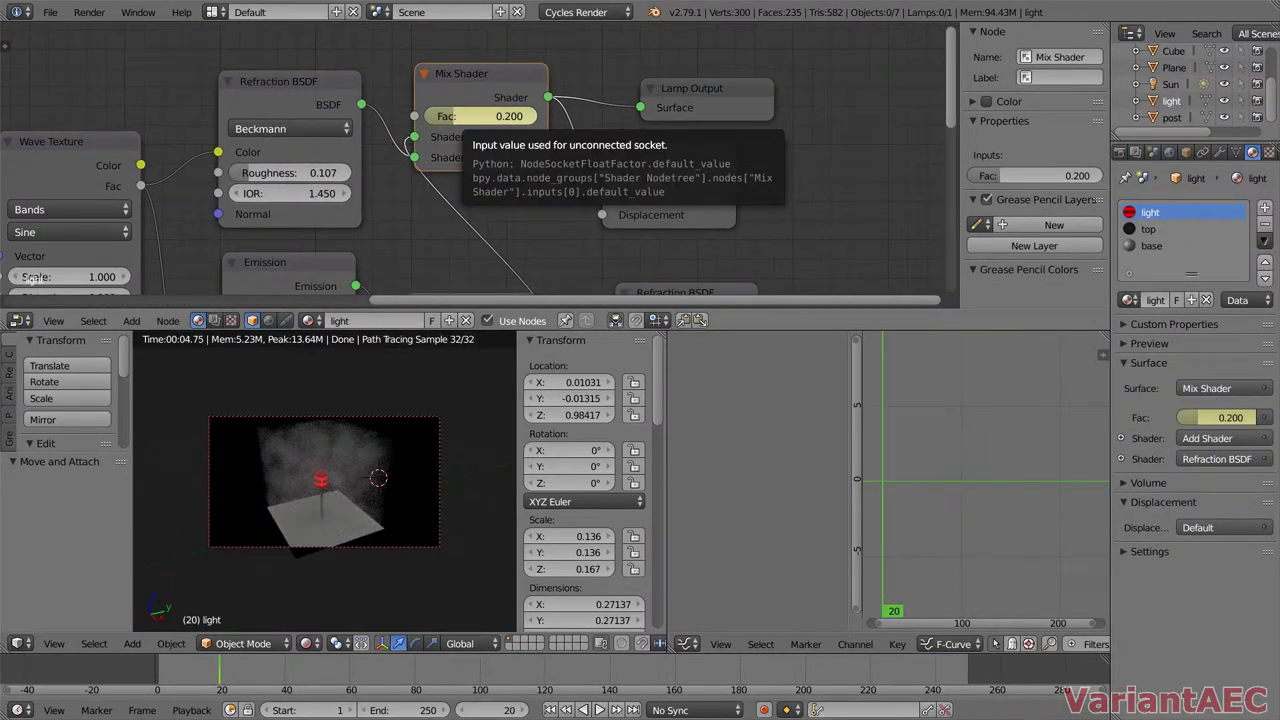
- Keyframe the Mix Shader Fac and add a Cycles modifier repeating after the keys
{"action": "key", "text": "i"}
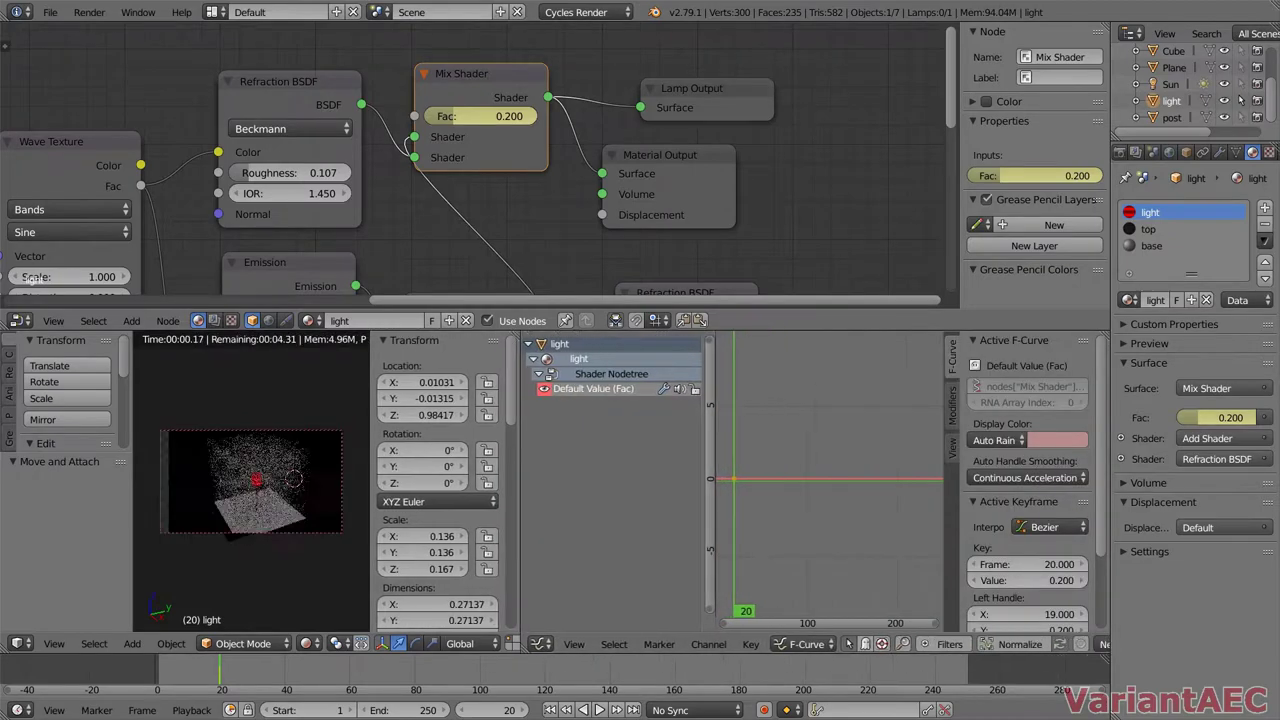
{"action": "left_click", "coordinate": [953, 410]}
{"action": "left_click", "coordinate": [1000, 365]}
{"action": "left_click", "coordinate": [1010, 434]}
{"action": "left_click", "coordinate": [1067, 431]}
{"action": "left_click", "coordinate": [1065, 411]}
- Keyframe Fac at 1.000 on a later frame and set Constant interpolation
{"action": "key", "text": "alt+a"}
{"action": "right_click", "coordinate": [470, 116]}
{"action": "left_click", "coordinate": [470, 116]}
{"action": "key", "text": "t"}
{"action": "left_click", "coordinate": [1050, 531]}
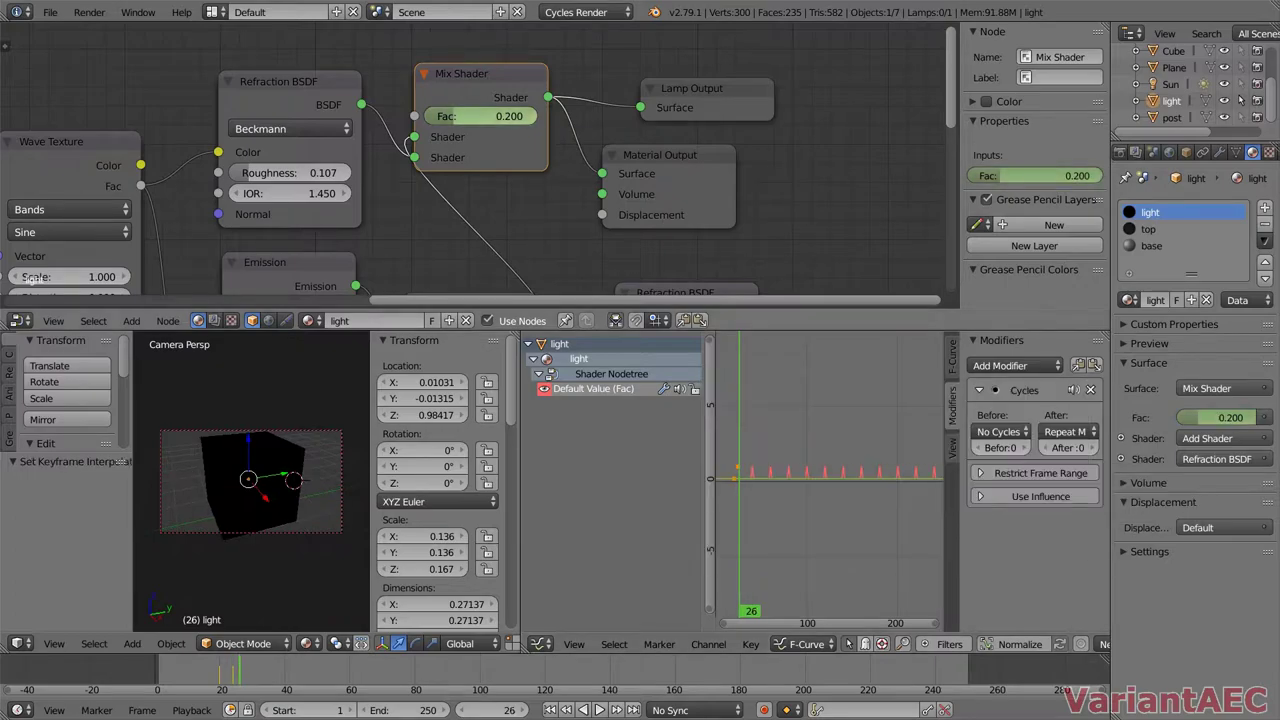
{"action": "scroll", "coordinate": [810, 470], "scroll_direction": "up", "scroll_amount": 4}
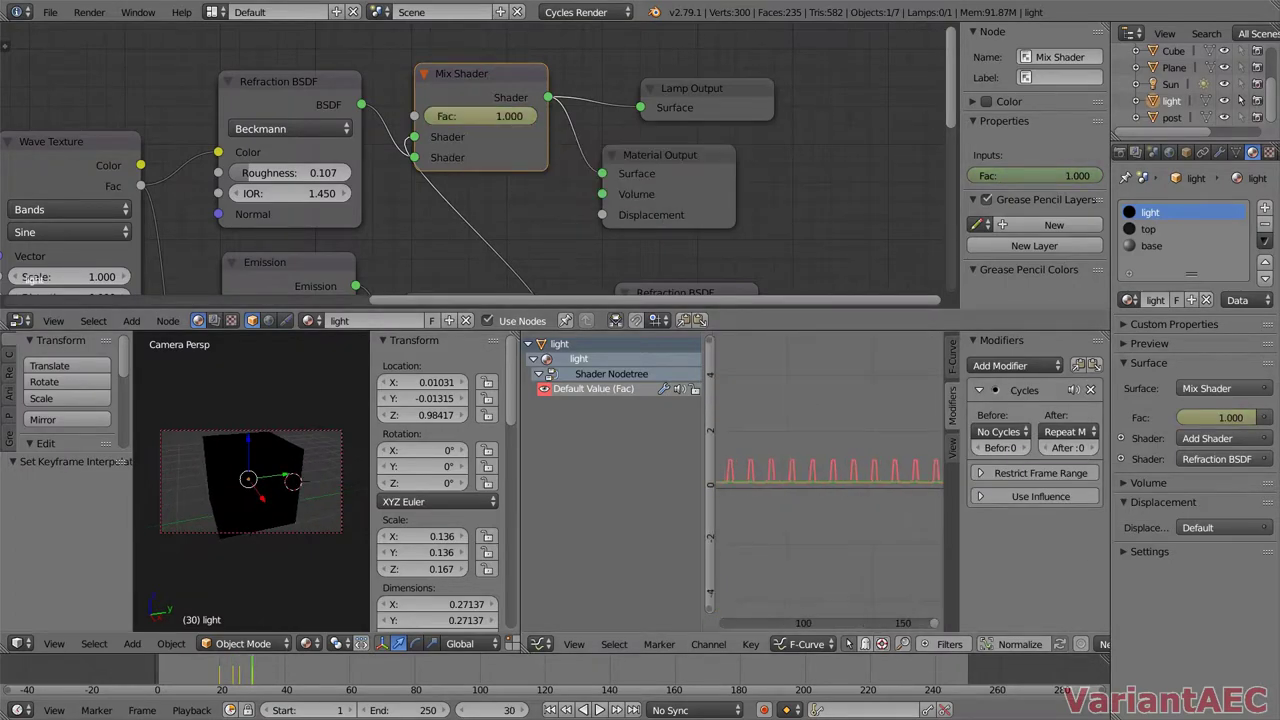
- Preview the flicker, raise Fac to 1.000, and replay from the first frame
{"action": "key", "text": "alt+a"}
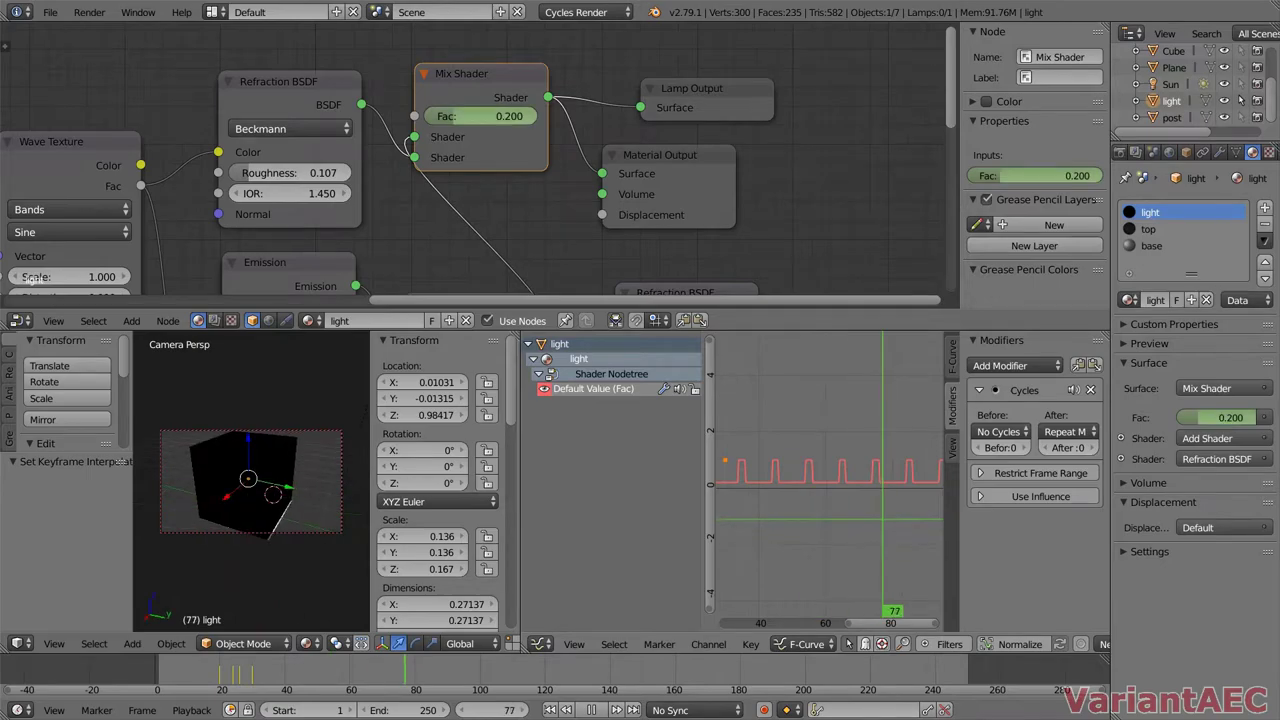
{"action": "key", "text": "alt+a"}
{"action": "left_click_drag", "start_coordinate": [470, 116], "coordinate": [510, 116]}
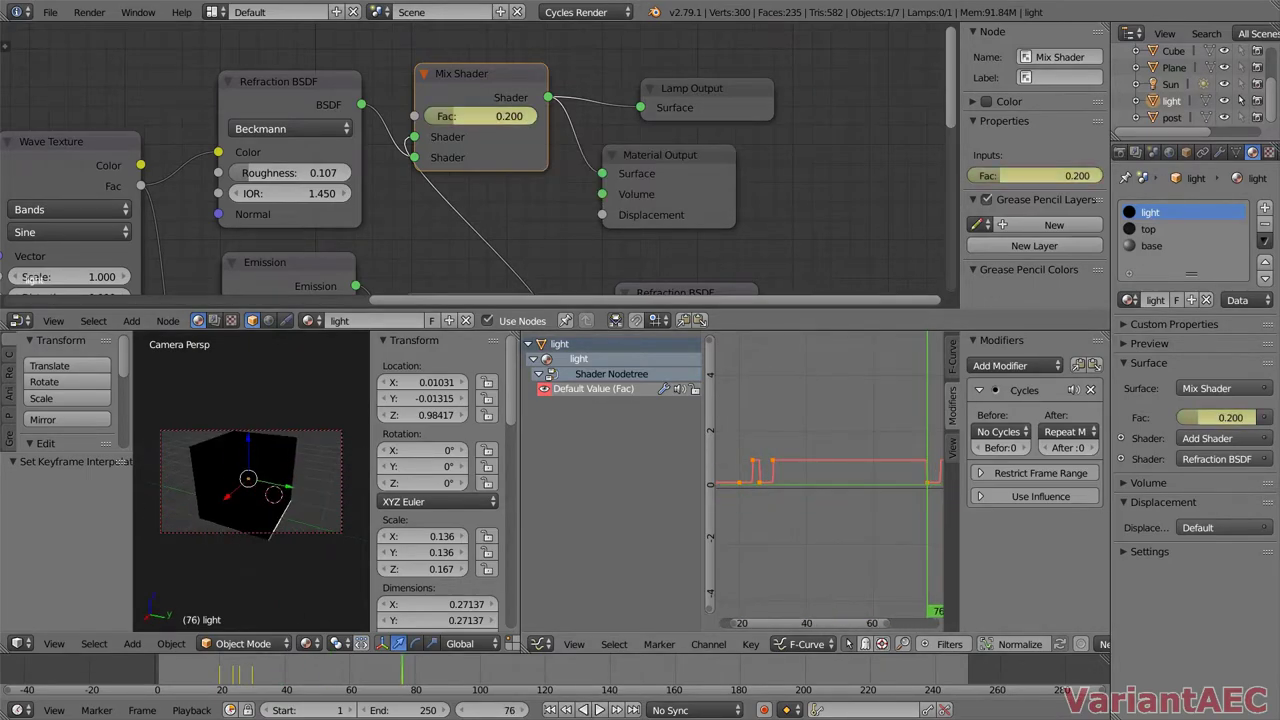
{"action": "key", "text": "shift+Left"}
{"action": "key", "text": "alt+a"}
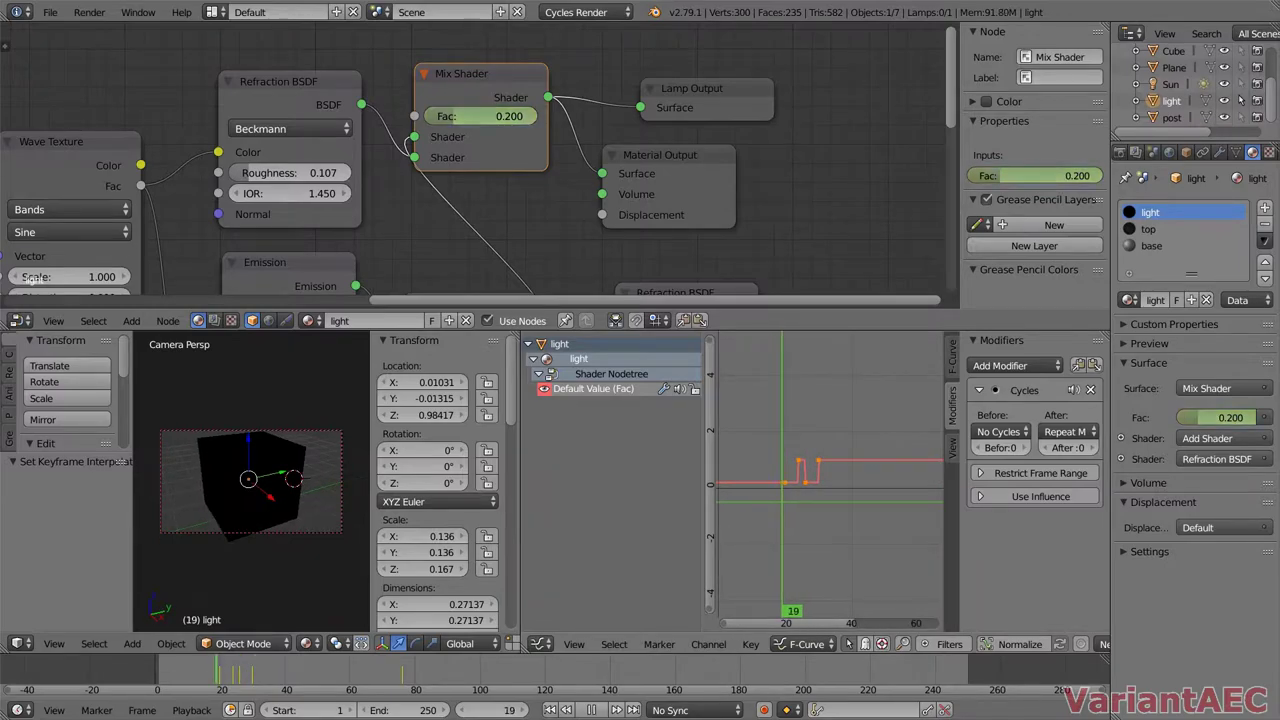
{"action": "key", "text": "Escape"}
{"action": "key", "text": "alt+a"}
{"action": "key", "text": "alt+a"}
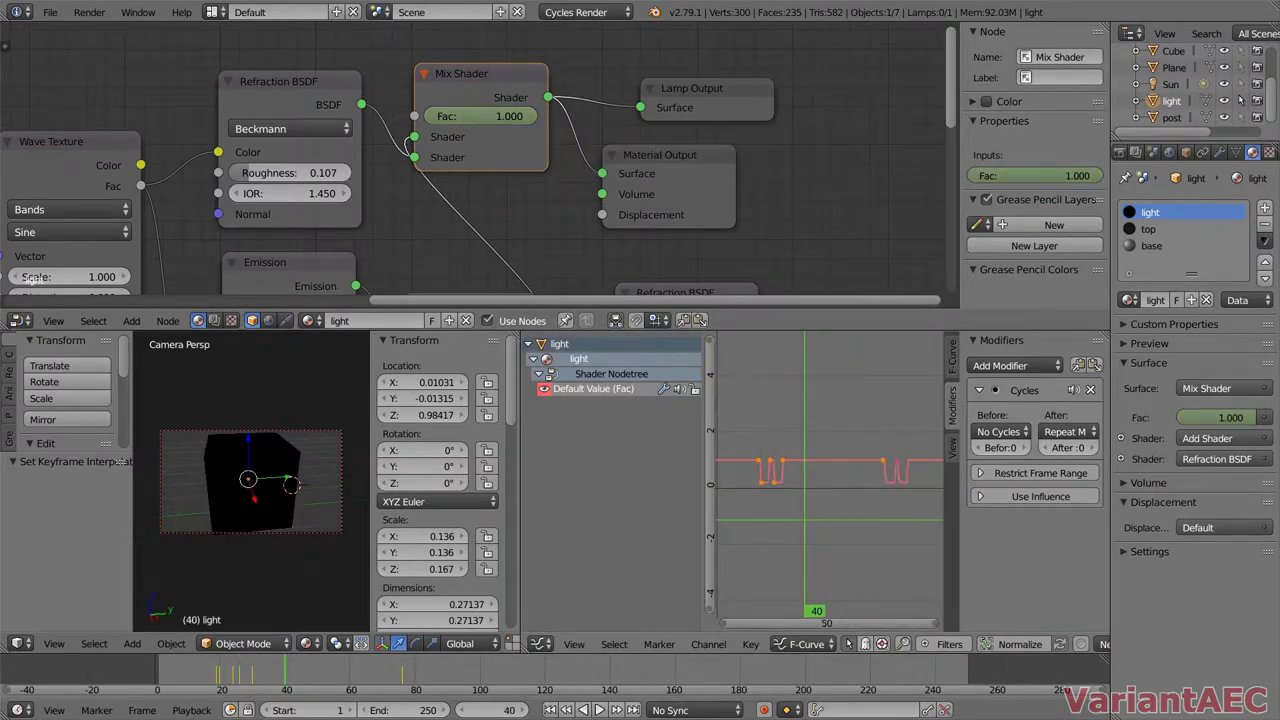
- Hide the graph side panel and view the maximized 3D view in rendered shading
{"action": "key", "text": "n"}
{"action": "key", "text": "ctrl+Up"}
{"action": "key", "text": "shift+z"}
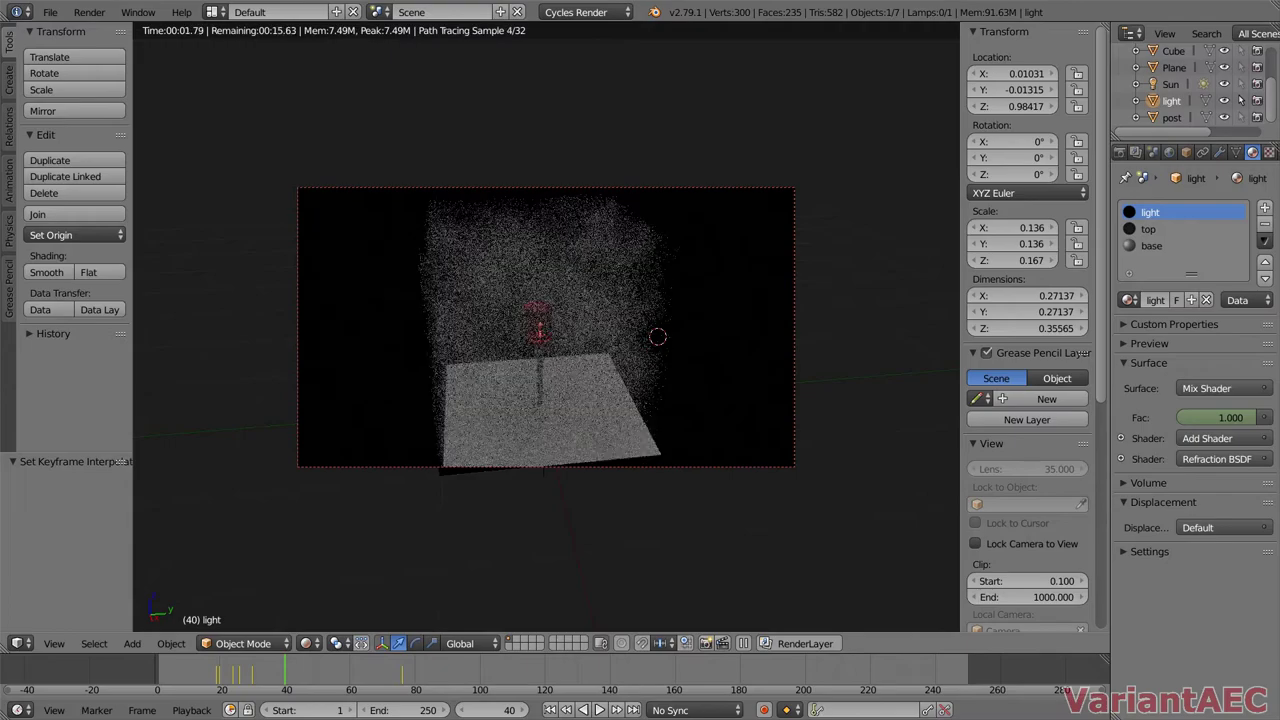
- Return to solid shading and change the output from PNG to FFmpeg video, Super fast encoding
{"action": "key", "text": "shift+z"}
{"action": "scroll", "coordinate": [1190, 400], "scroll_direction": "up", "scroll_amount": 8}
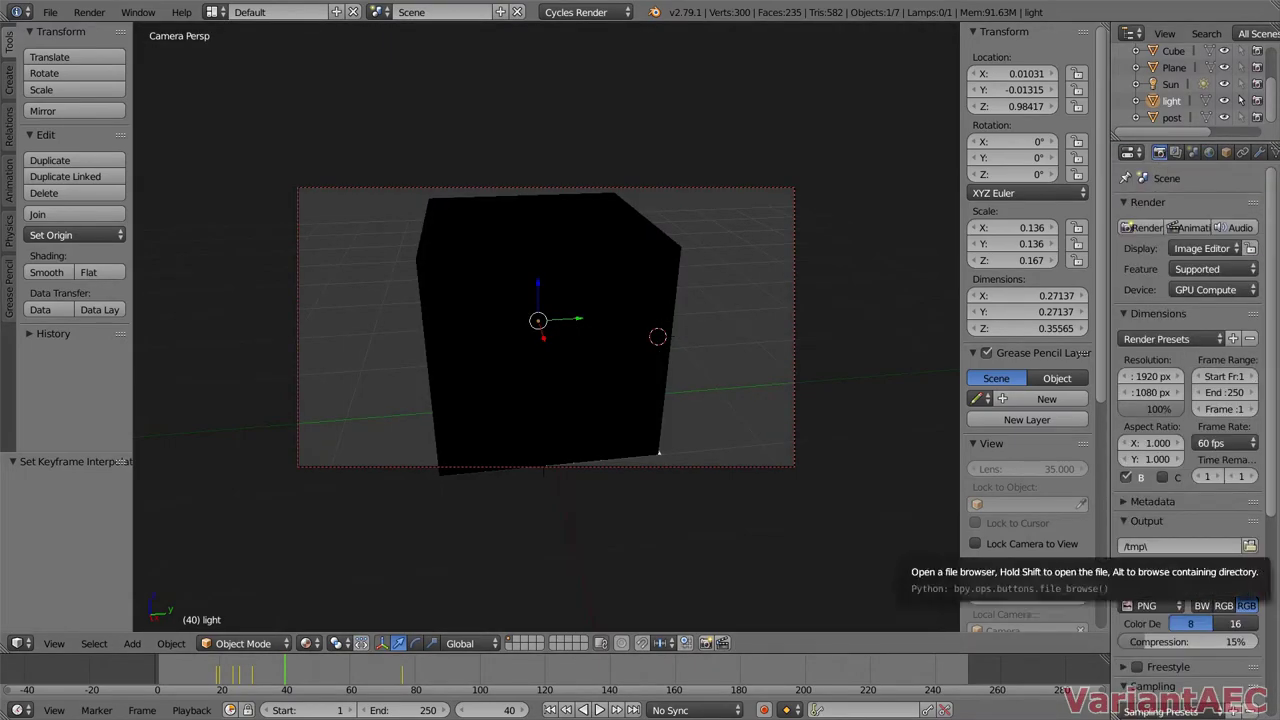
{"action": "left_click", "coordinate": [1150, 605]}
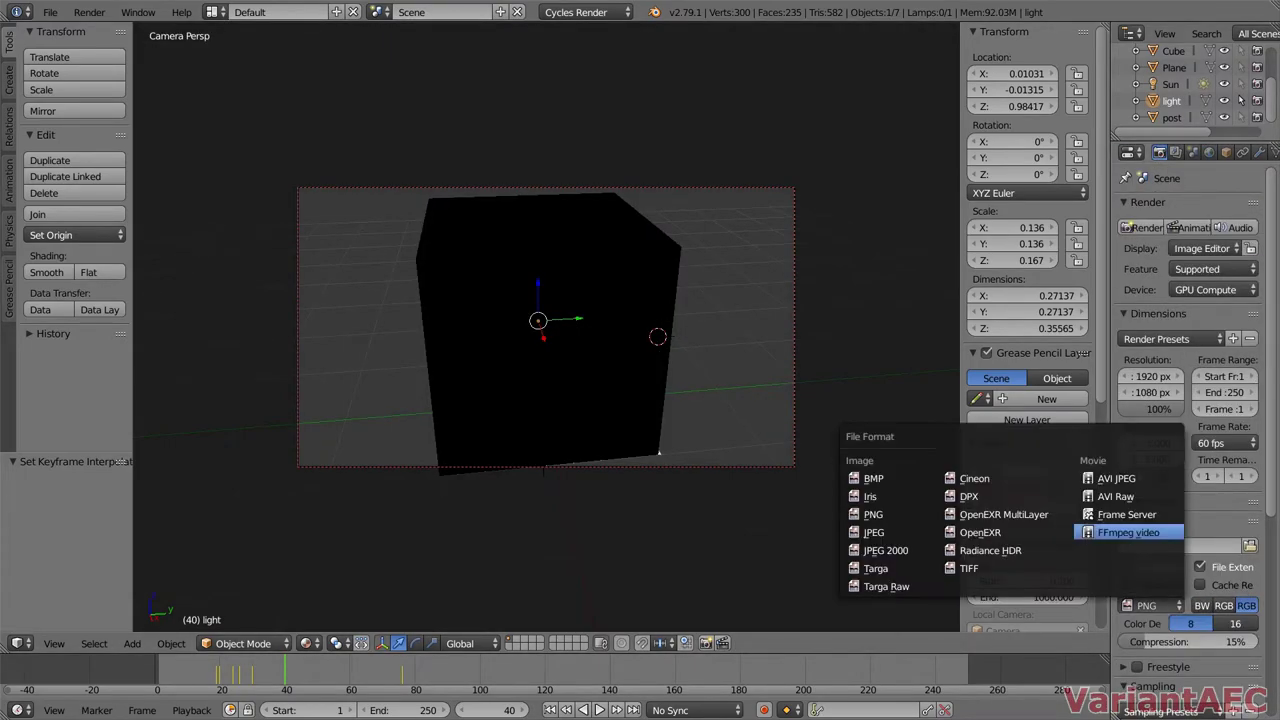
{"action": "left_click", "coordinate": [1188, 600]}
{"action": "scroll", "coordinate": [1190, 560], "scroll_direction": "down", "scroll_amount": 5}
{"action": "left_click", "coordinate": [1207, 485]}
{"action": "left_click", "coordinate": [1140, 447]}
- Start rendering the full animation
{"action": "scroll", "coordinate": [1190, 400], "scroll_direction": "up", "scroll_amount": 3}
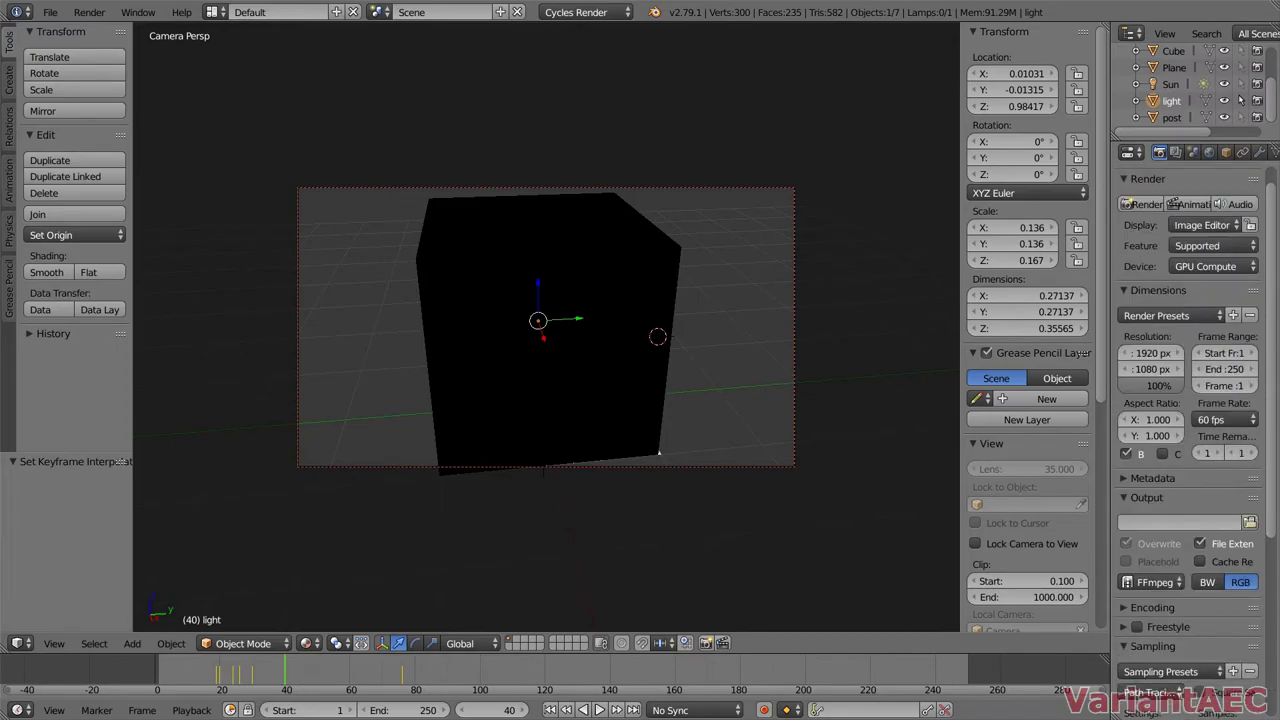
{"action": "scroll", "coordinate": [1190, 400], "scroll_direction": "up", "scroll_amount": 3}
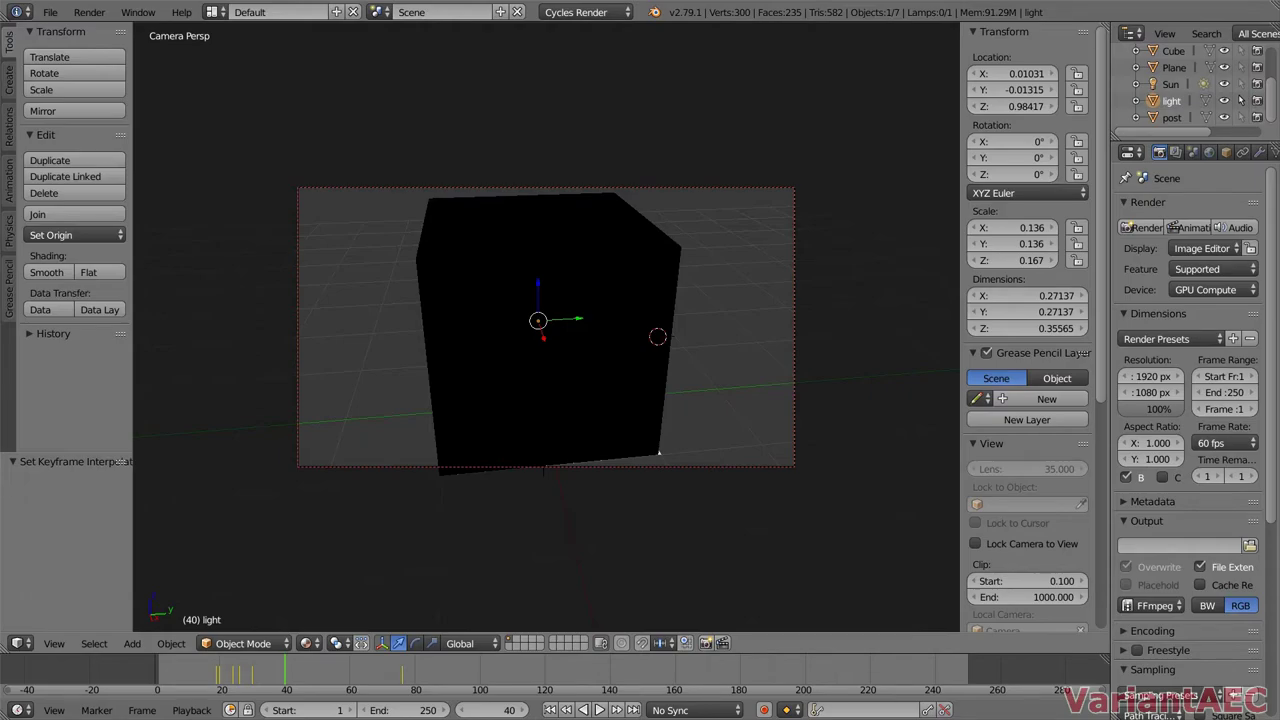
{"action": "left_click", "coordinate": [1142, 227]}
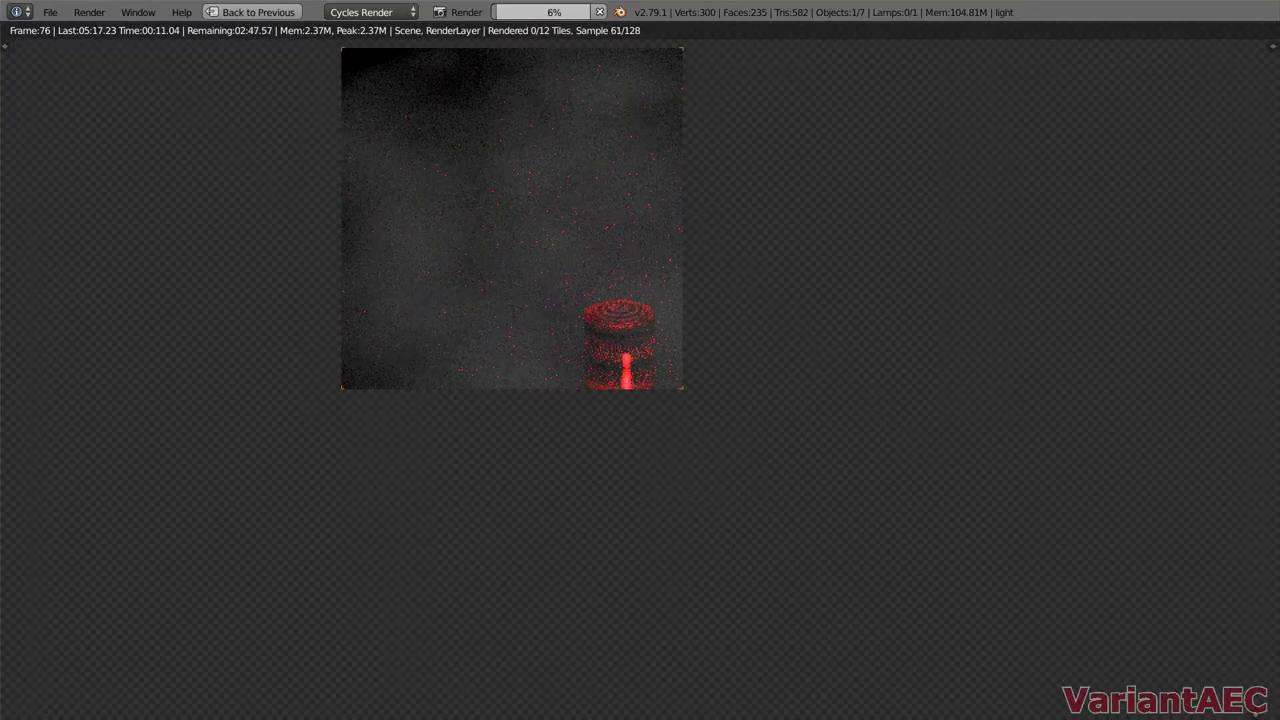